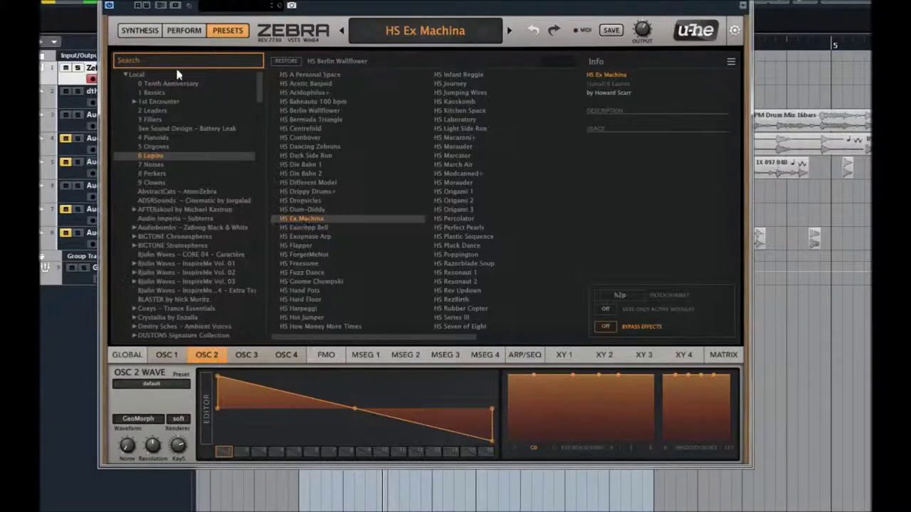
# Step: Review the synthesis page of the HS Ex Machina preset and return to the preset browser
pyautogui.click(139, 30)
pyautogui.moveTo(177, 74); pyautogui.dragTo(178, 71)
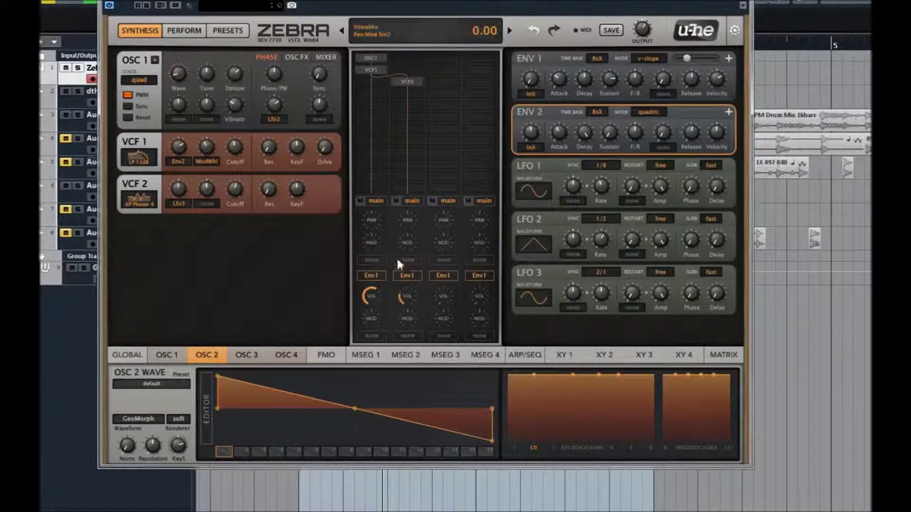
pyautogui.click(229, 31)
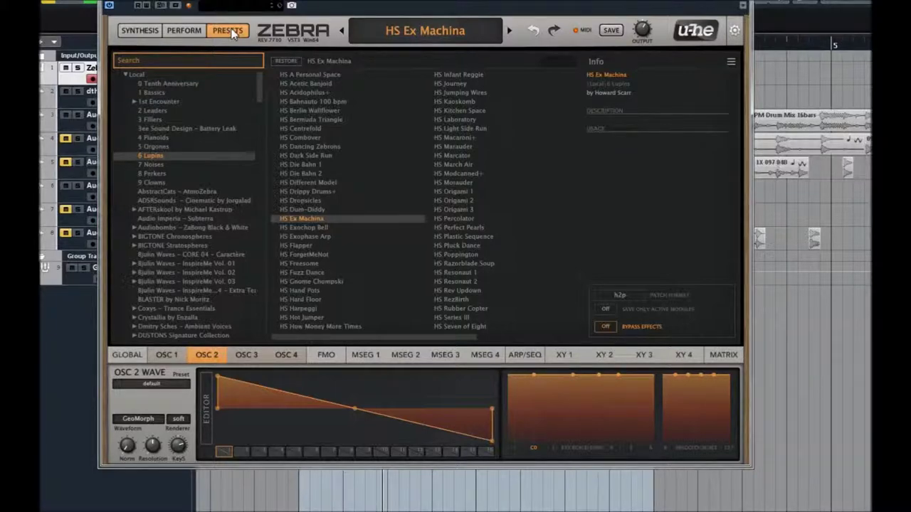
# Step: Audition HS Exochop Bell and HS Exophase Arp, then load HS ForgetMeNot and show its synthesis modules
pyautogui.click(306, 229)
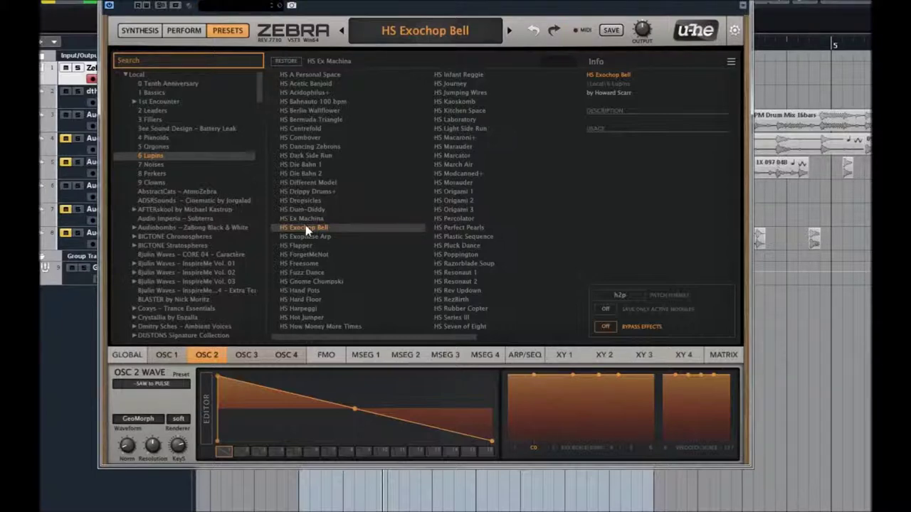
pyautogui.click(306, 239)
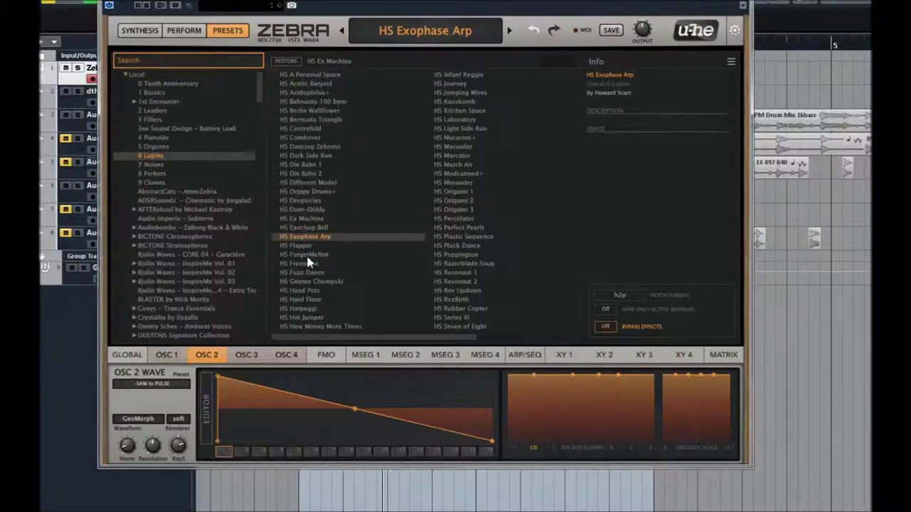
pyautogui.click(307, 256)
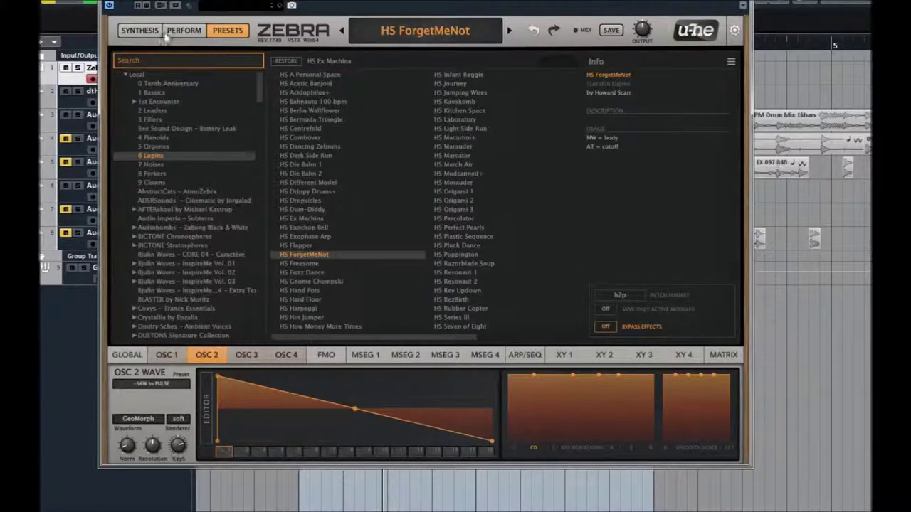
pyautogui.click(138, 35)
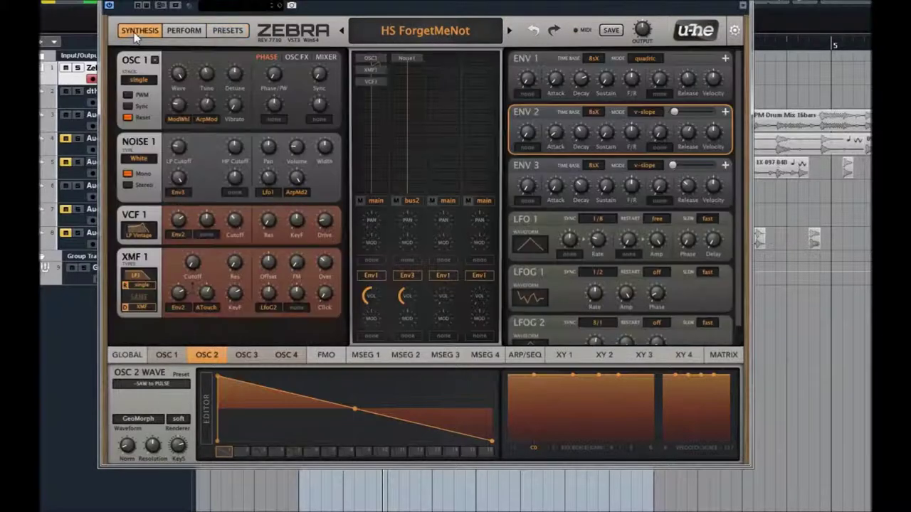
# Step: Assign MSEG1 as the first mixer channel's pan modulation source and raise its pan modulation depth
pyautogui.click(373, 239)
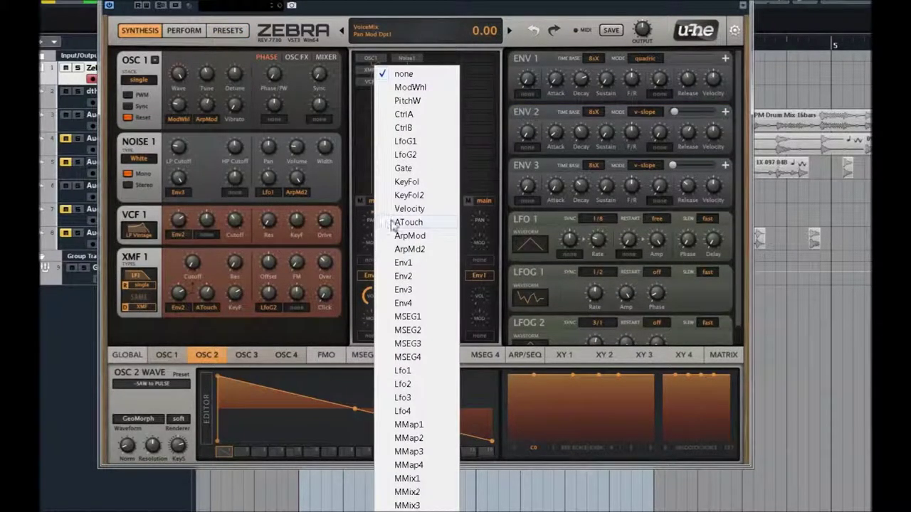
pyautogui.click(410, 317)
pyautogui.moveTo(372, 256)
pyautogui.mouseDown()
pyautogui.moveTo(372, 235)
pyautogui.moveTo(371, 260)
pyautogui.mouseUp()
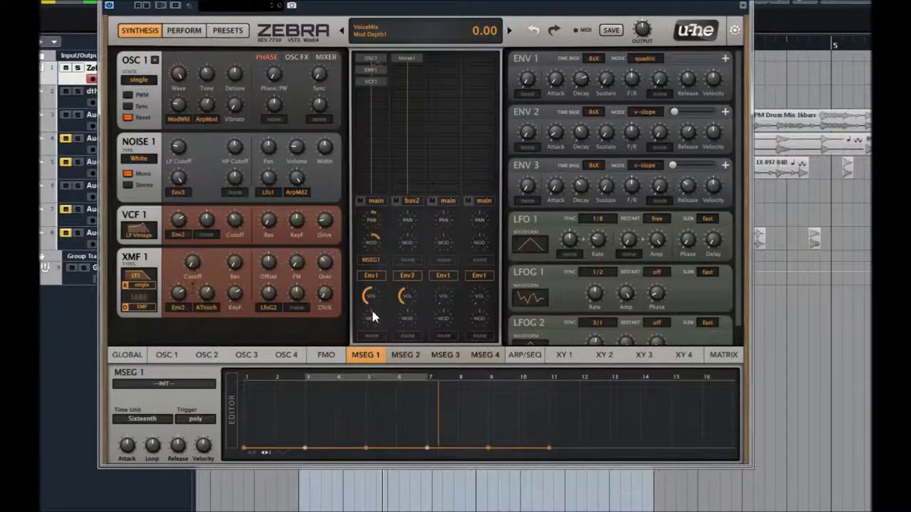
pyautogui.moveTo(193, 262)
pyautogui.mouseDown()
pyautogui.moveTo(192, 230)
pyautogui.moveTo(196, 260)
pyautogui.mouseUp()
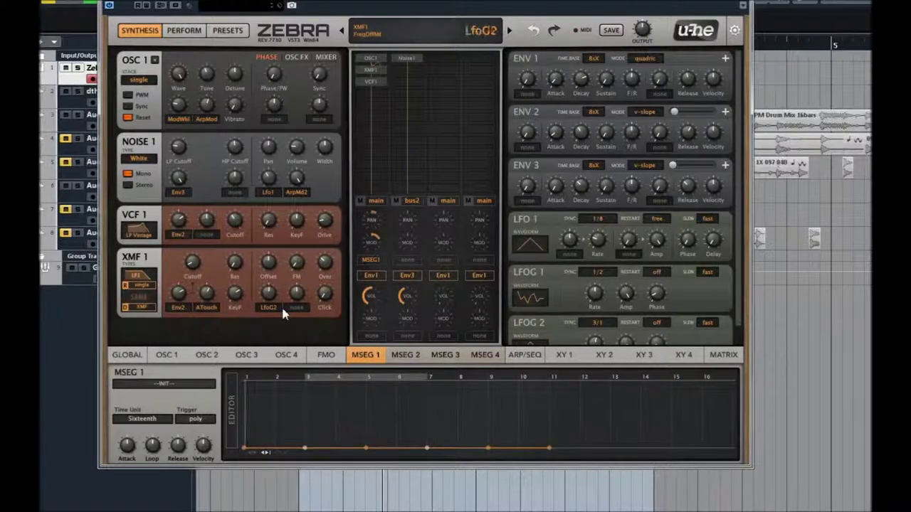
# Step: Reshape wave 16 of OSC 1 by adding a full-height peak at the middle and removing the second upper point near the start
pyautogui.click(171, 355)
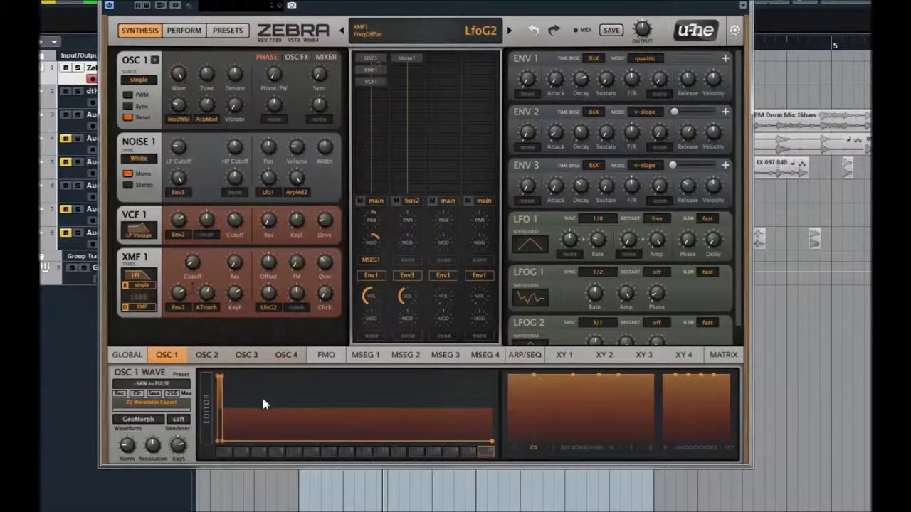
pyautogui.doubleClick(293, 386)
pyautogui.moveTo(292, 387); pyautogui.dragTo(360, 377)
pyautogui.doubleClick(224, 381)
pyautogui.doubleClick(222, 379)
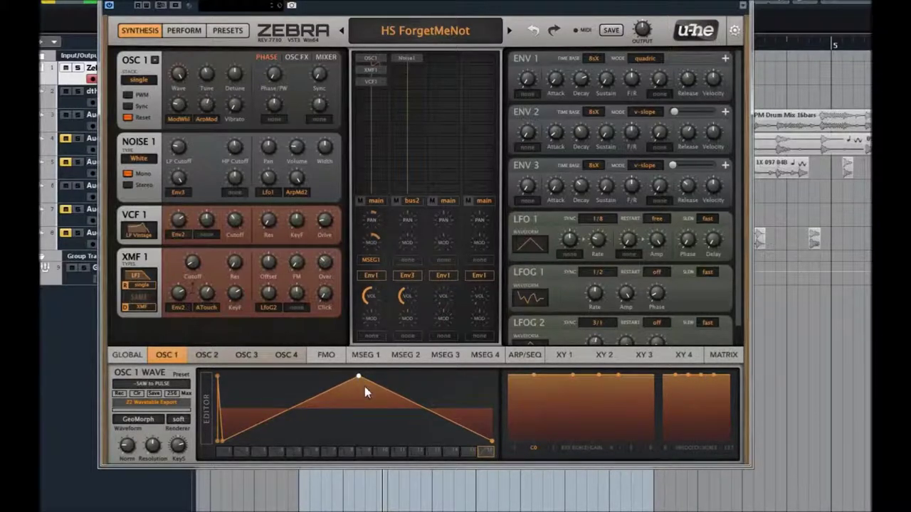
# Step: Compare waves 9, 10 and 6 in the OSC 1 waveform editor
pyautogui.click(363, 452)
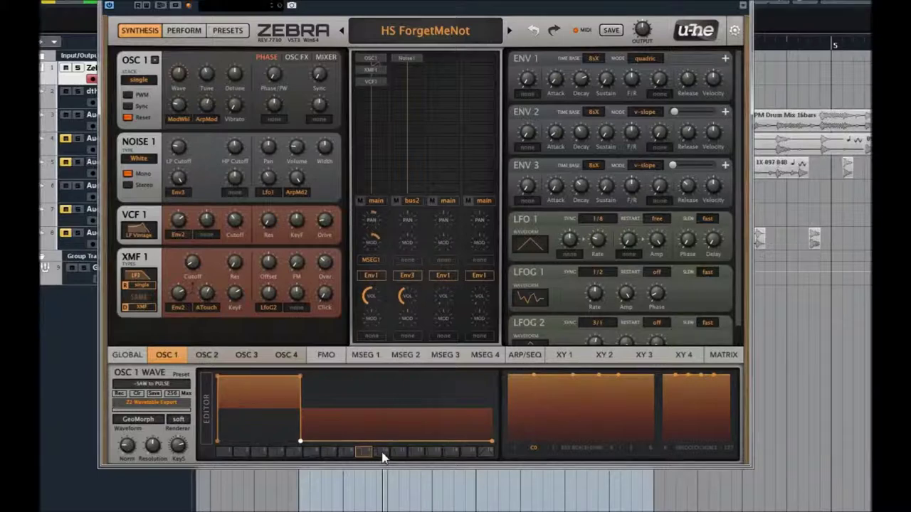
pyautogui.click(382, 453)
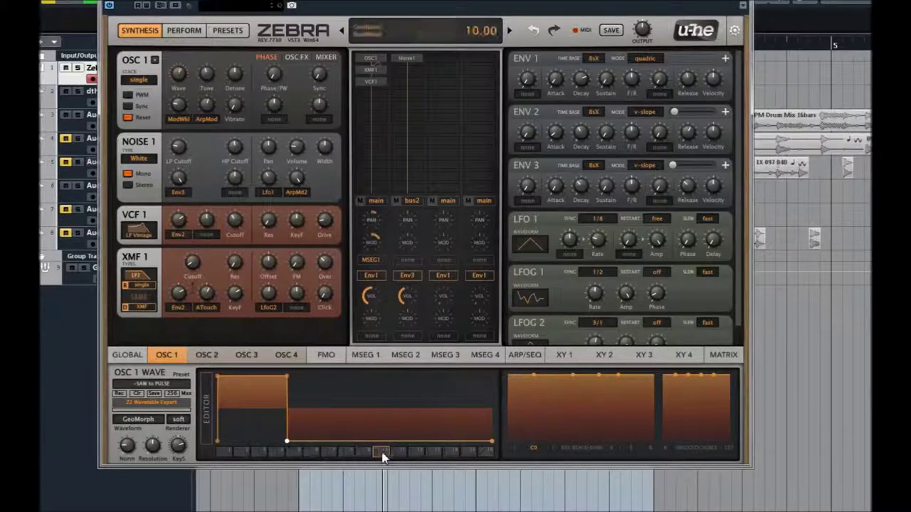
pyautogui.click(318, 453)
pyautogui.moveTo(326, 225)
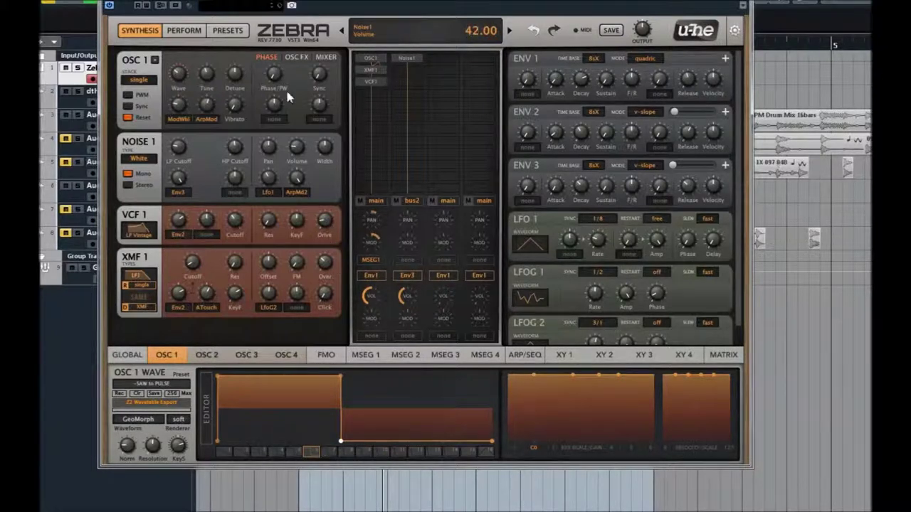
# Step: Load the HS Fuzz Dance preset and add a point near the start of OSC 1's wave 3
pyautogui.click(229, 31)
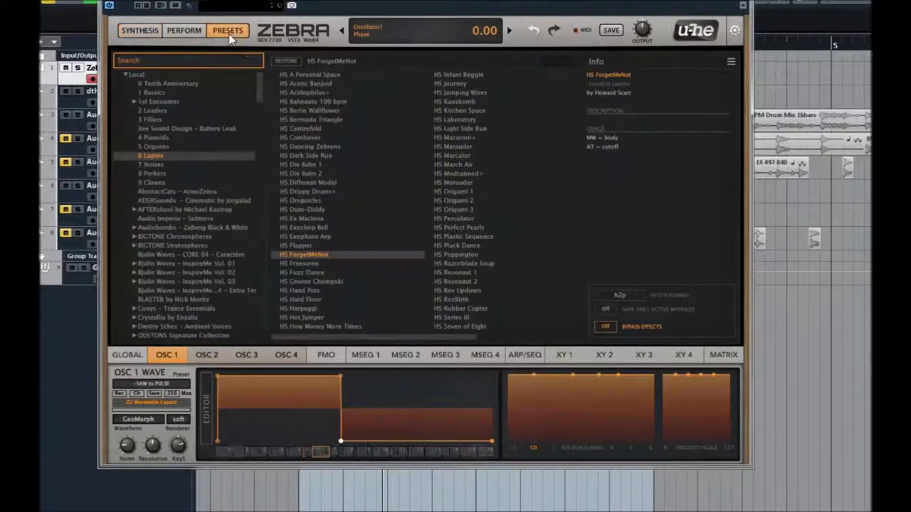
pyautogui.click(308, 274)
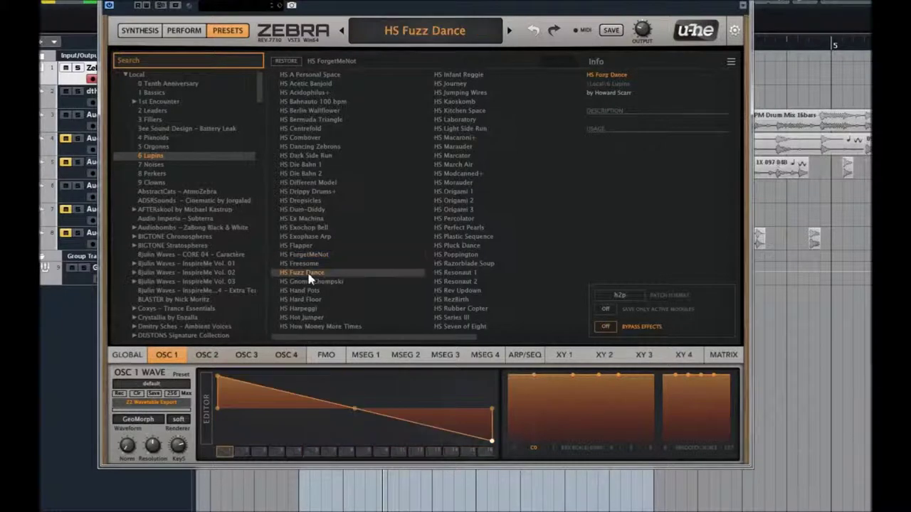
pyautogui.click(261, 453)
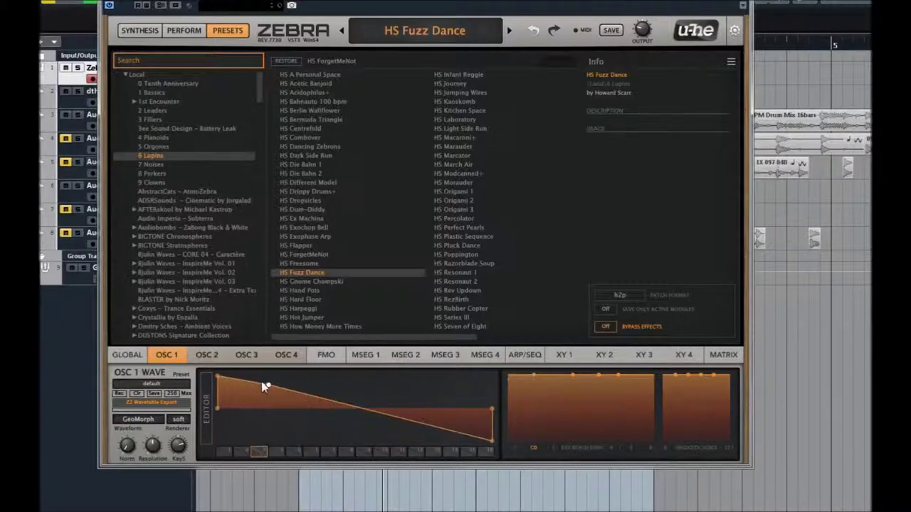
# Step: Select wave 4 of OSC 2, then pull the middle point of OSC 3's wave 3 to the upper edge, about two-thirds along
pyautogui.click(208, 356)
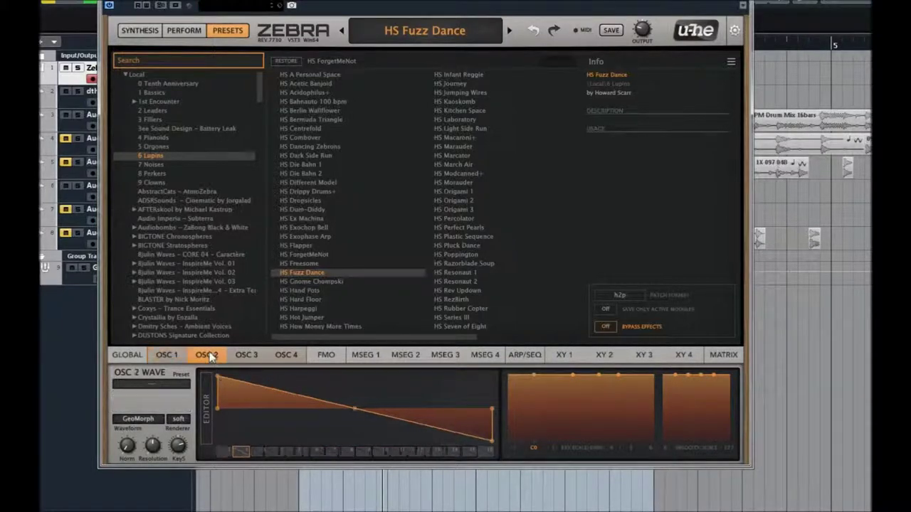
pyautogui.click(280, 453)
pyautogui.click(245, 356)
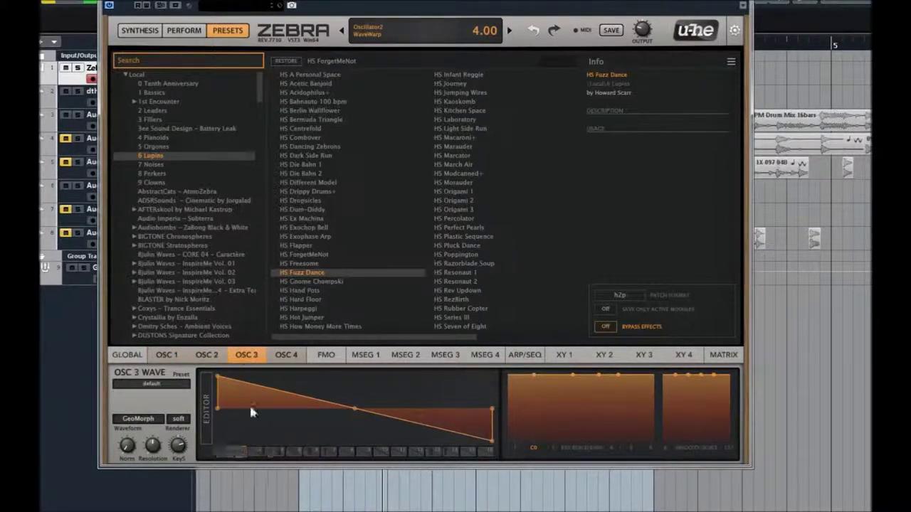
pyautogui.click(260, 453)
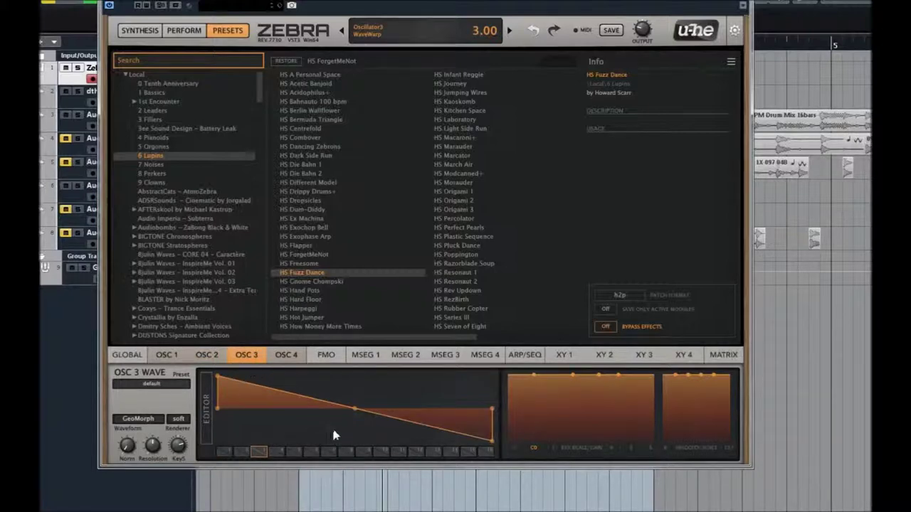
pyautogui.moveTo(354, 411); pyautogui.dragTo(404, 378)
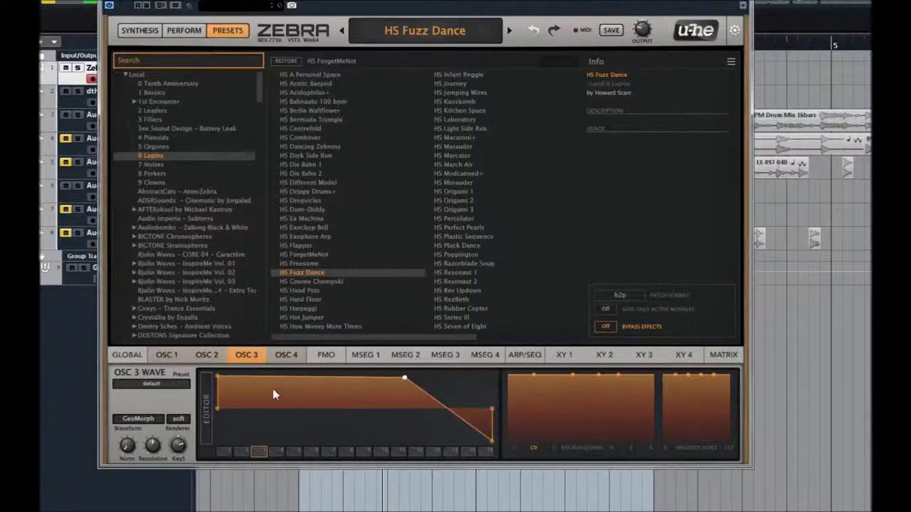
# Step: Enlarge OSC 3's waveform editor, lower wave 3's movable point near the start, and reshape wave 1 into an early dip followed by a peak
pyautogui.click(206, 402)
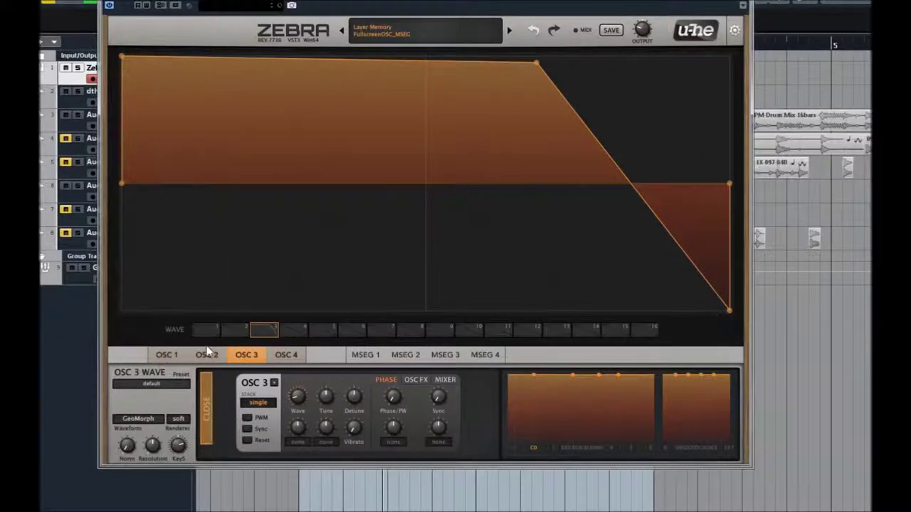
pyautogui.hotkey('ctrl', 'z')
pyautogui.hotkey('ctrl', 'z')
pyautogui.hotkey('ctrl', 'z')
pyautogui.hotkey('ctrl', 'z')
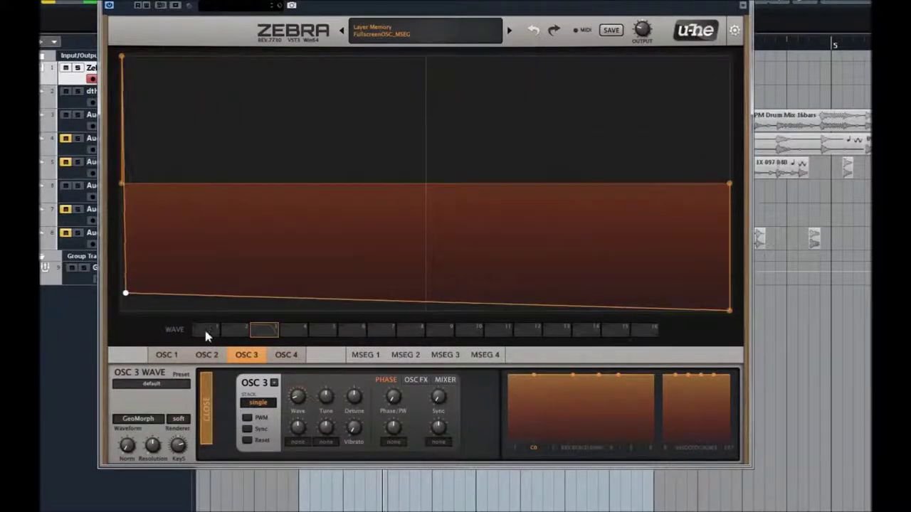
pyautogui.moveTo(421, 180); pyautogui.dragTo(181, 311)
pyautogui.moveTo(123, 63); pyautogui.dragTo(290, 96)
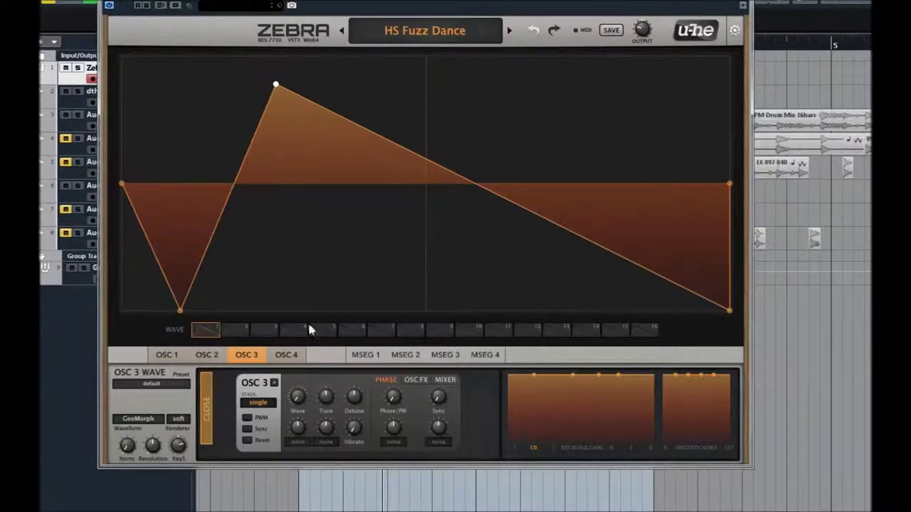
# Step: Show OSC 1's waveform and browse onward through HS Gnome Chompski to the HS Hand Pots preset
pyautogui.click(165, 354)
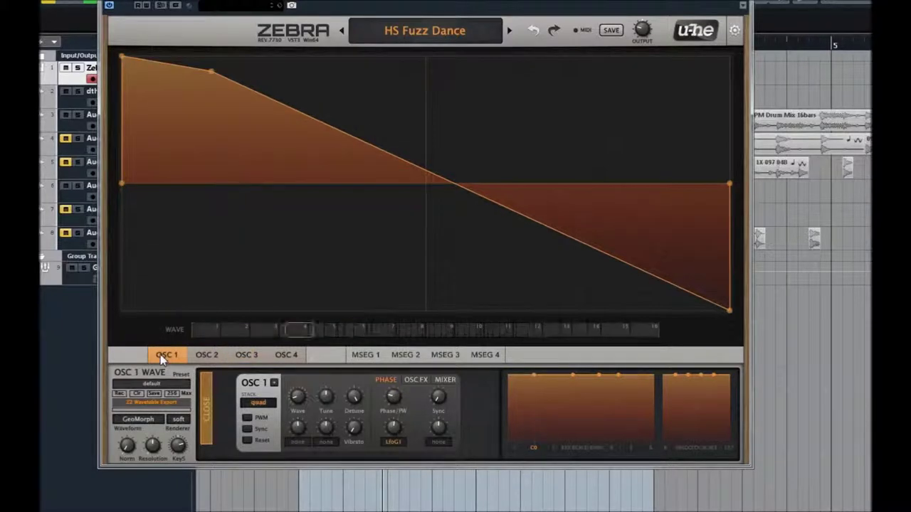
pyautogui.click(509, 31)
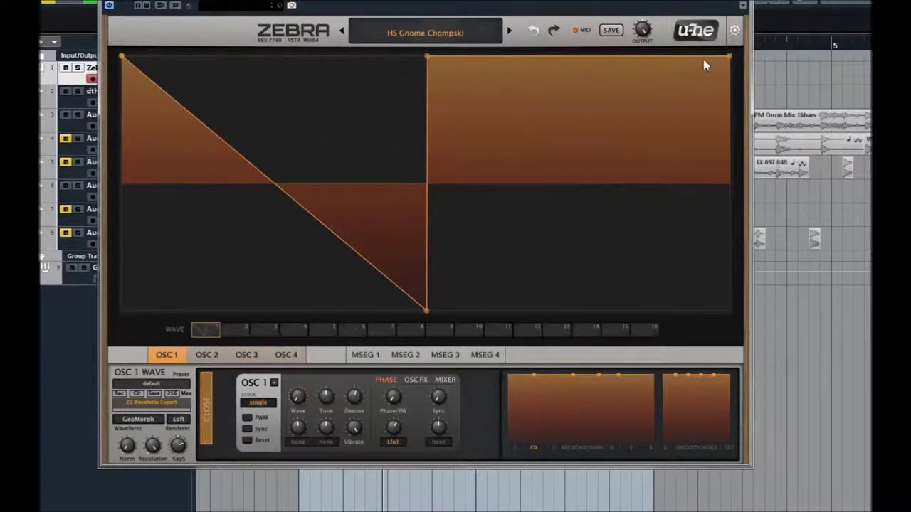
pyautogui.click(734, 32)
pyautogui.click(736, 34)
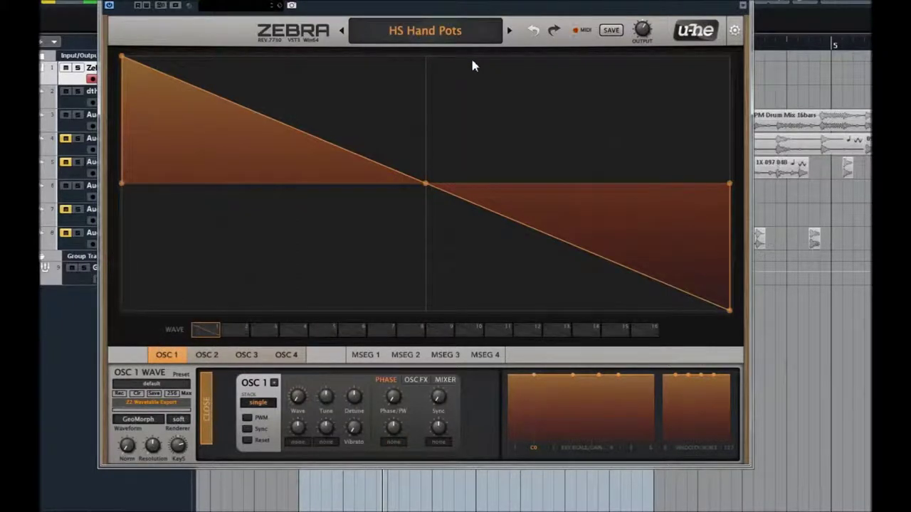
# Step: Show the MSEG 1 envelope and browse onward through HS Hard Floor to the HS Harpeggi preset
pyautogui.click(366, 356)
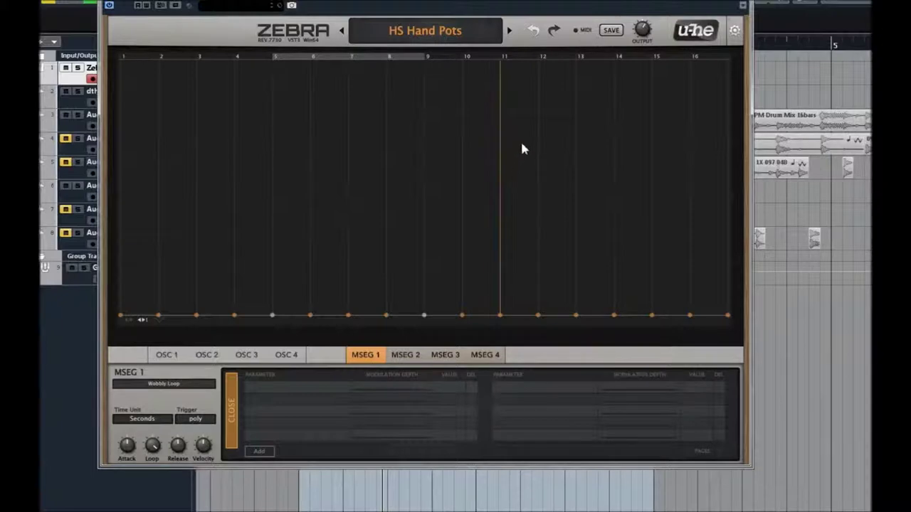
pyautogui.click(510, 31)
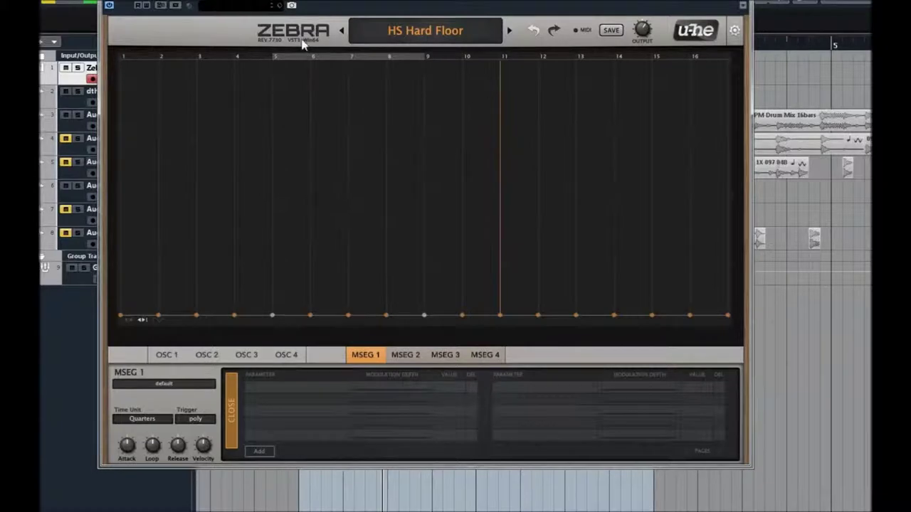
pyautogui.click(450, 34)
pyautogui.click(491, 343)
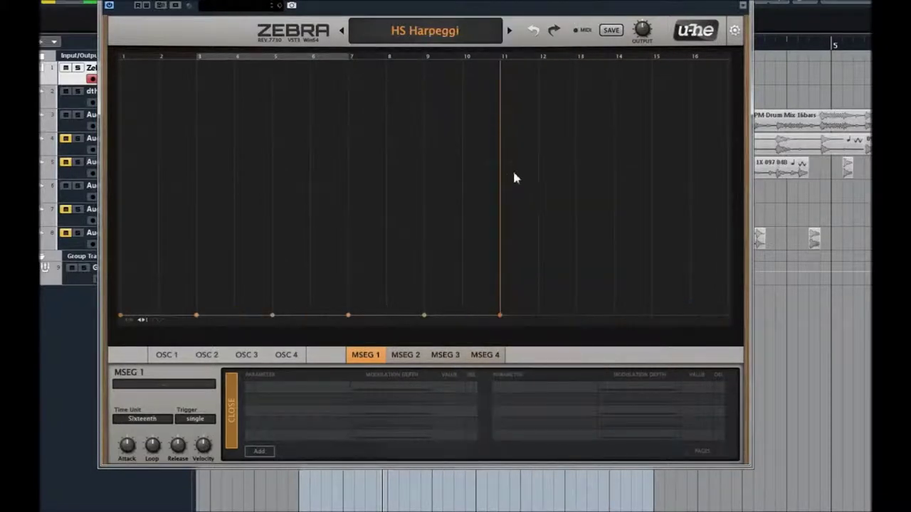
# Step: Reshape the MSEG 1 envelope with a slightly raised start point and a ramp up to a high peak at position 5
pyautogui.click(125, 319)
pyautogui.moveTo(123, 315); pyautogui.dragTo(209, 260)
pyautogui.moveTo(241, 317); pyautogui.dragTo(420, 107)
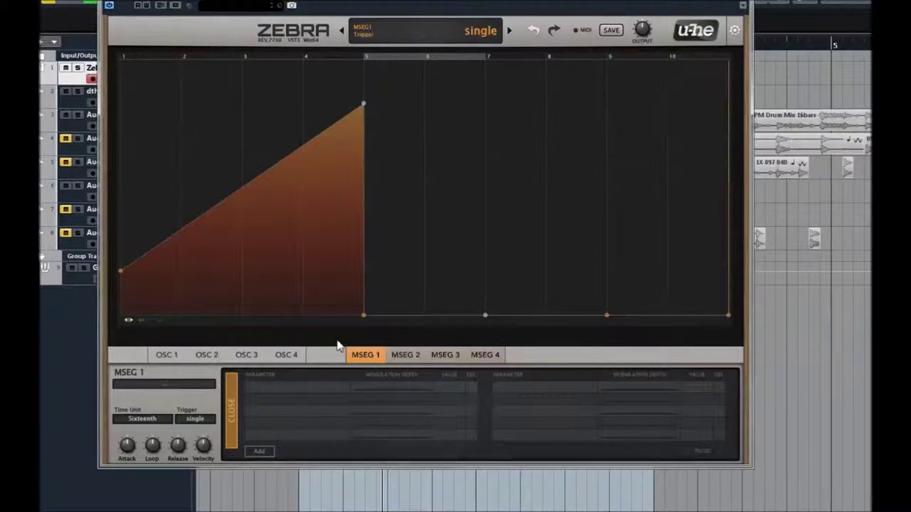
# Step: Load the HS Hot Jumper preset with OSC 1's waveform shown and draw spectral lines at the far upper end of wave 1
pyautogui.click(167, 355)
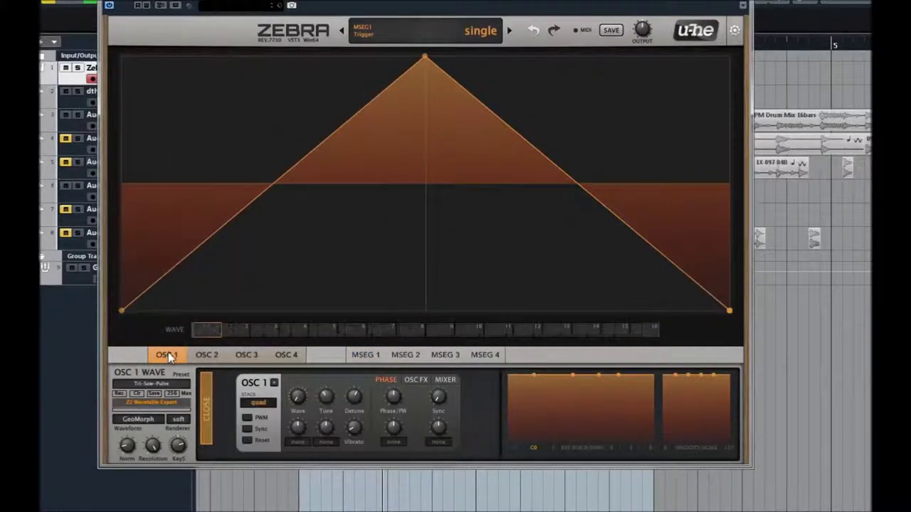
pyautogui.rightClick(637, 119)
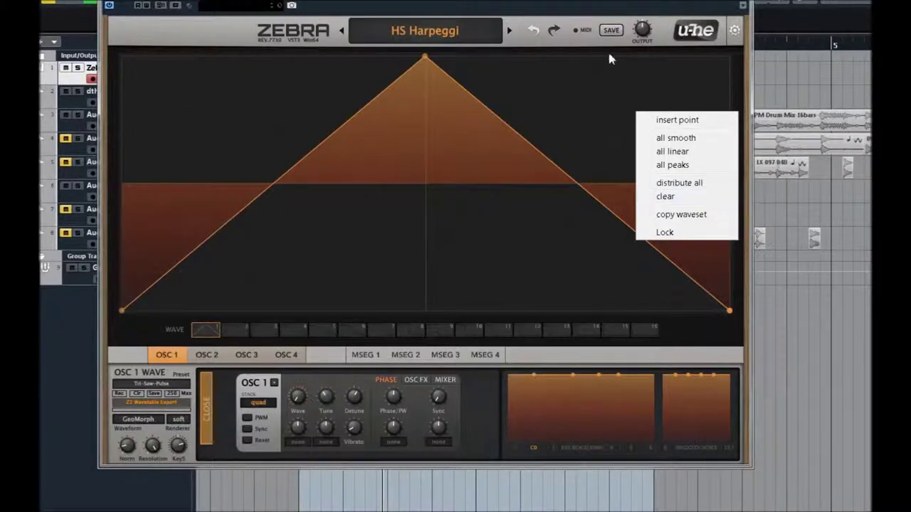
pyautogui.click(510, 30)
pyautogui.click(510, 30)
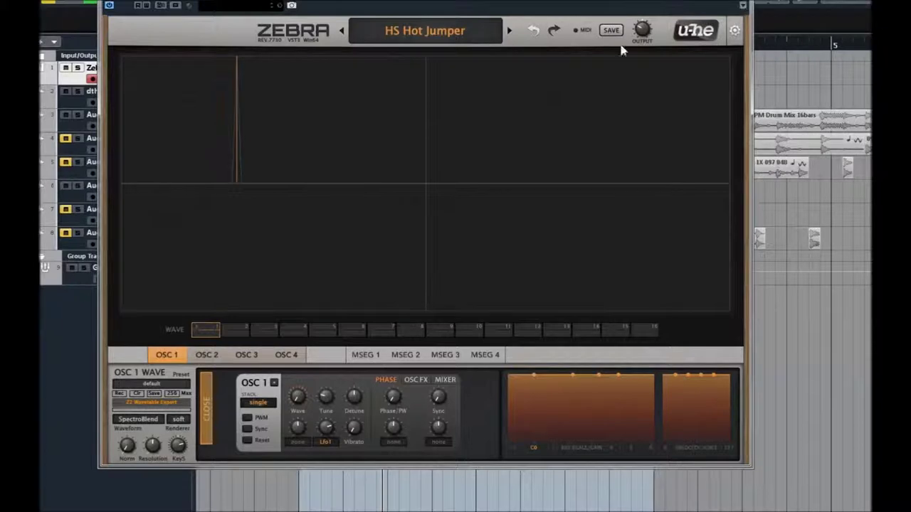
pyautogui.click(723, 71)
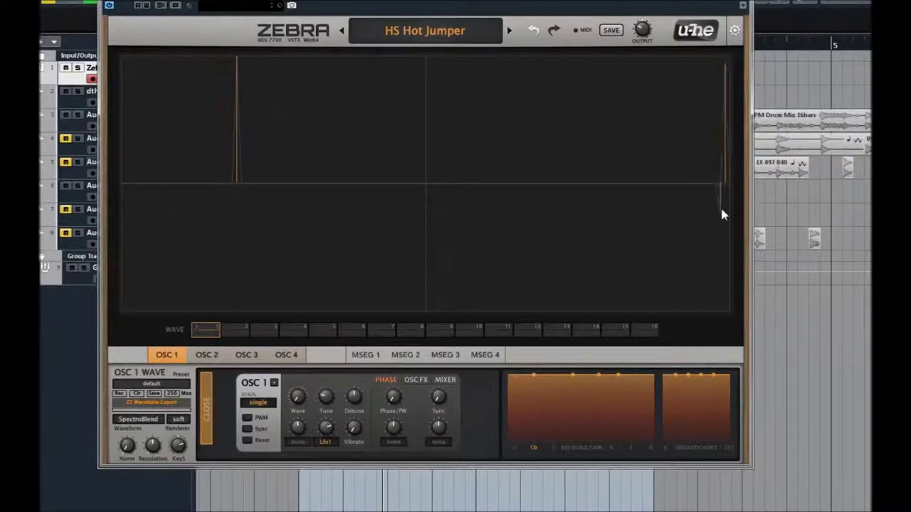
# Step: Blur OSC 1's wave 1 spectrum and draw spectral lines across its upper half, sloping down below zero before jumping back up
pyautogui.rightClick(729, 57)
pyautogui.click(712, 54)
pyautogui.rightClick(713, 55)
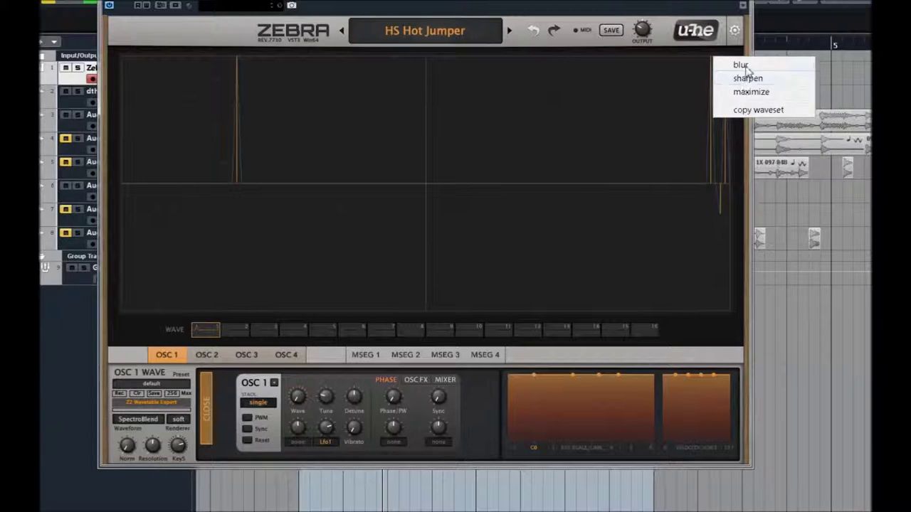
pyautogui.click(741, 65)
pyautogui.moveTo(726, 98)
pyautogui.mouseDown()
pyautogui.moveTo(596, 126)
pyautogui.moveTo(581, 118)
pyautogui.mouseUp()
pyautogui.moveTo(423, 112)
pyautogui.mouseDown()
pyautogui.moveTo(587, 183)
pyautogui.moveTo(645, 242)
pyautogui.mouseUp()
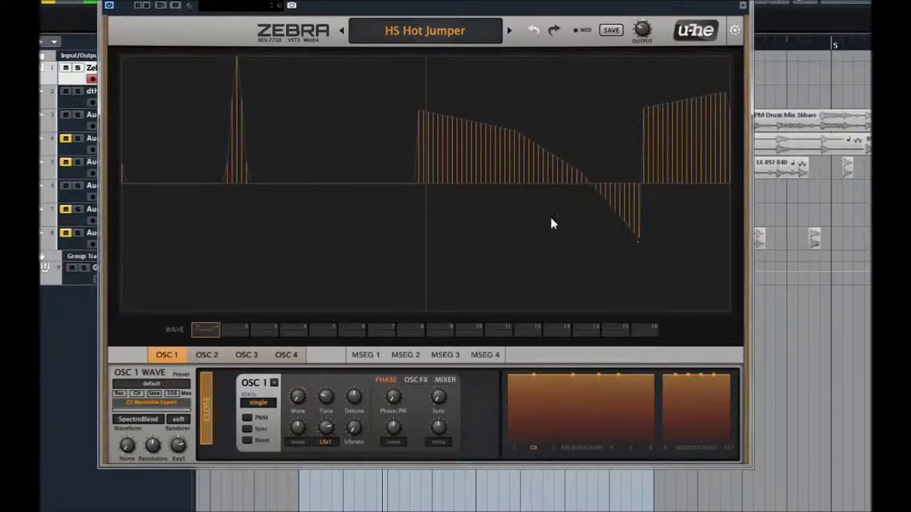
# Step: Load HS How Money More Times and move the lower dip point of OSC 1's wave 3 up onto the rising slope
pyautogui.click(509, 32)
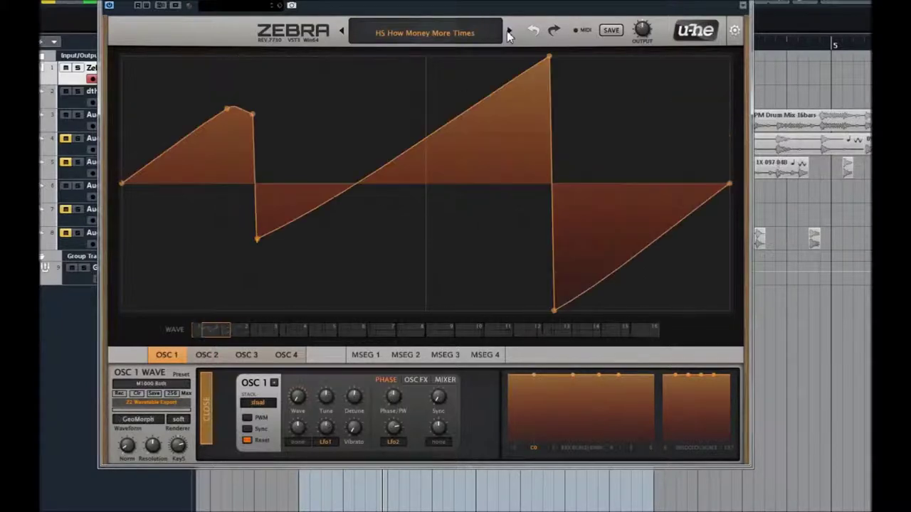
pyautogui.click(268, 331)
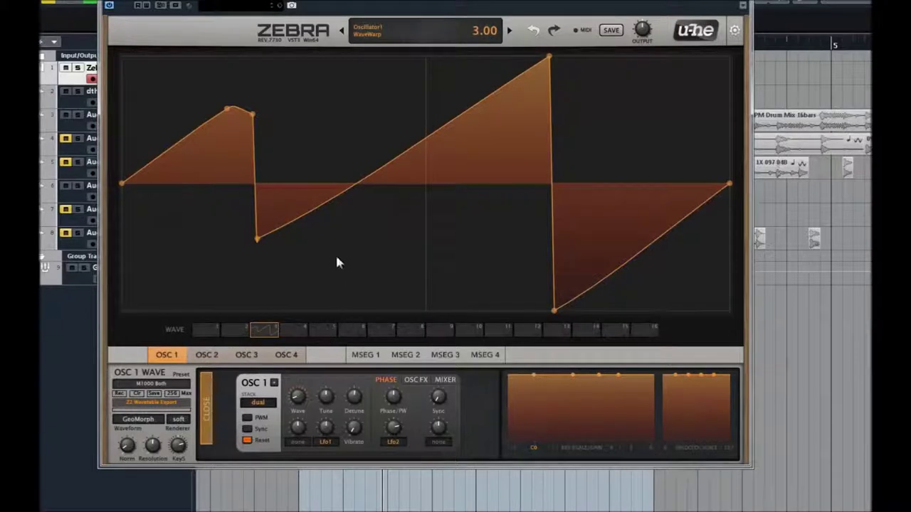
pyautogui.moveTo(311, 185); pyautogui.dragTo(387, 90)
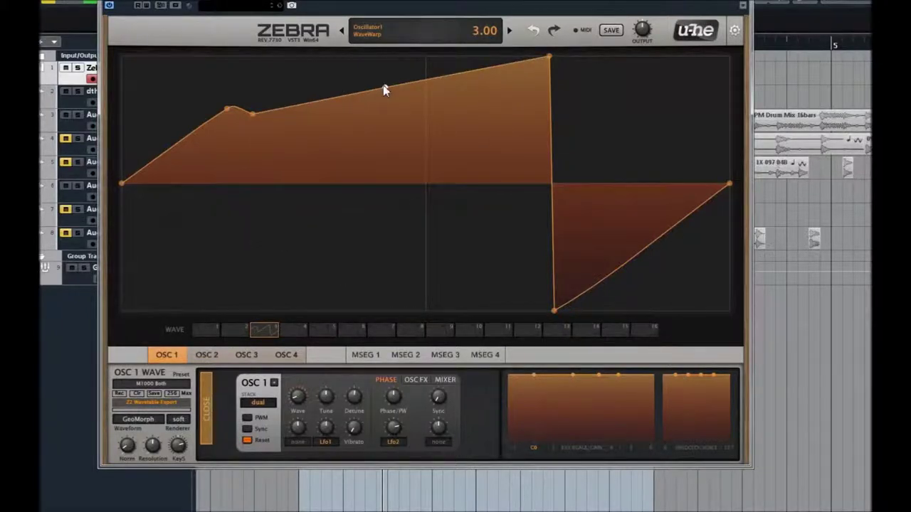
# Step: Load the HS Infant Reggie preset and try the Factory OSCs presets Cymple Sample and Fizzle Gedizzle in OSC 1
pyautogui.click(509, 32)
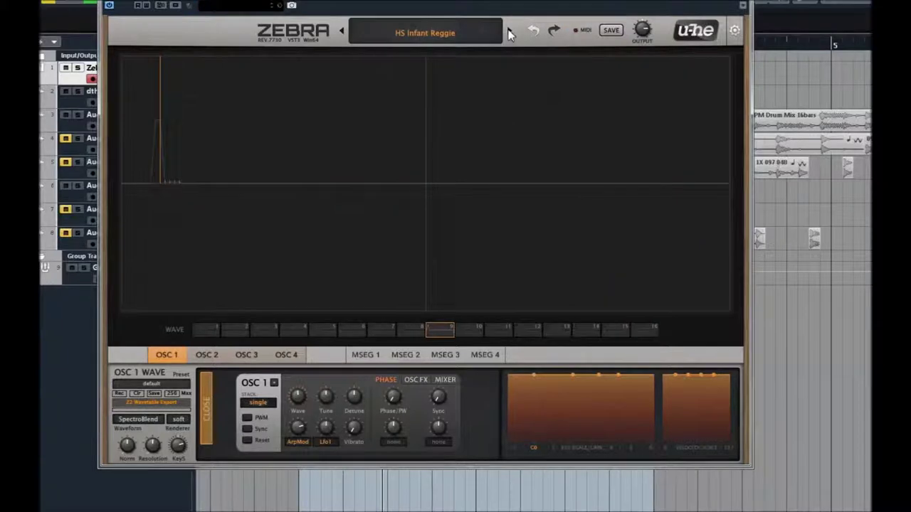
pyautogui.click(181, 374)
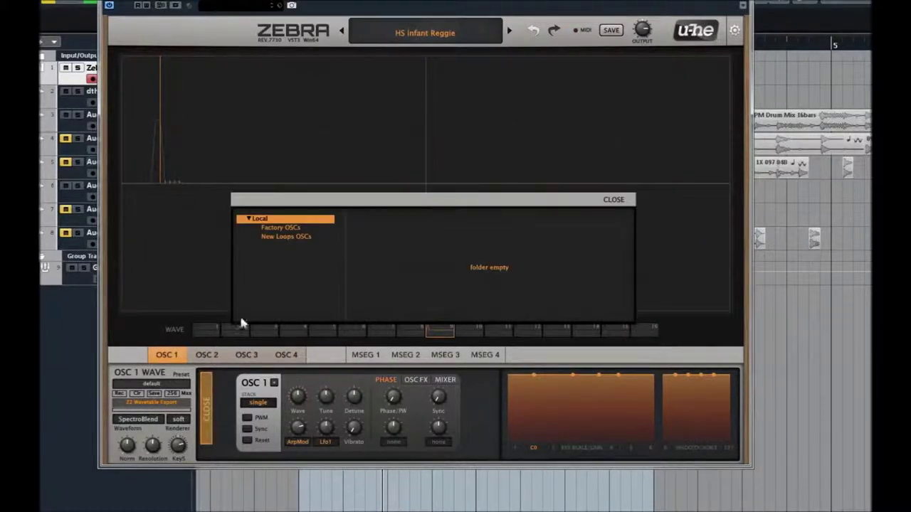
pyautogui.click(282, 228)
pyautogui.click(378, 228)
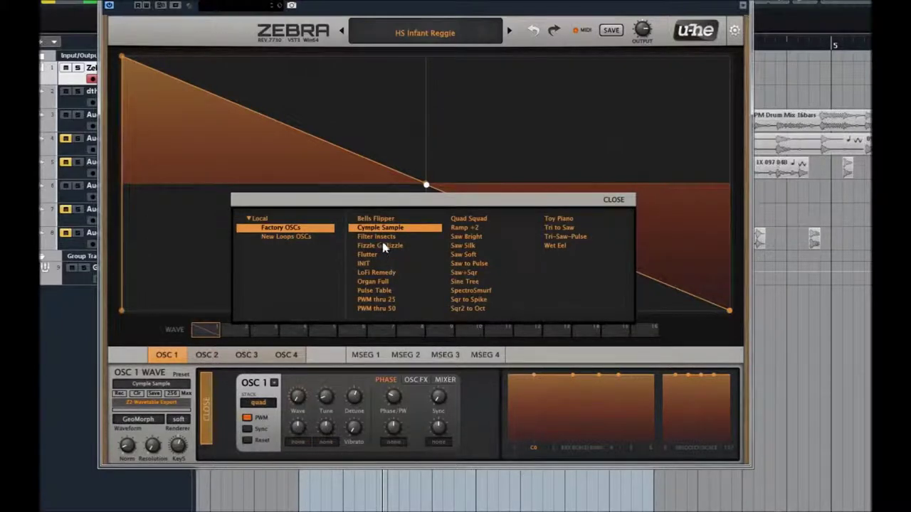
pyautogui.click(381, 246)
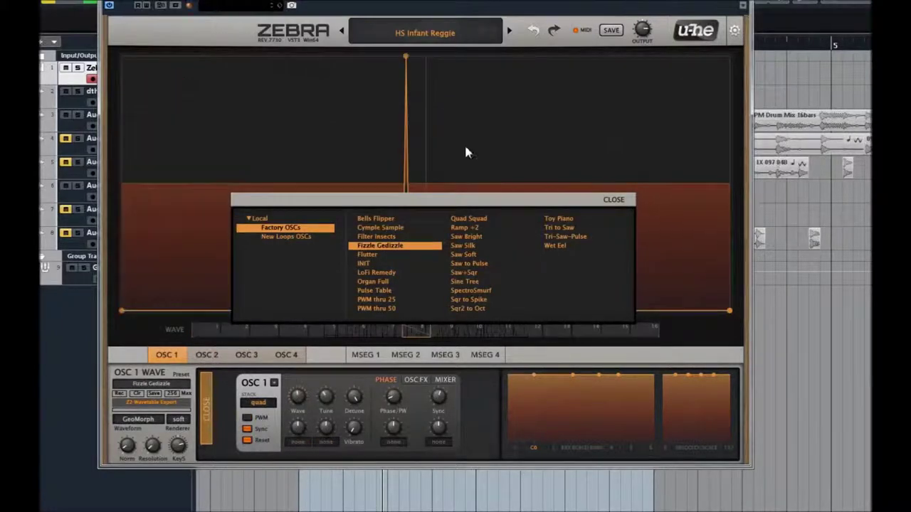
# Step: Browse through HS Journey to HS Jumping Wires with the oscillator preset list closed, and select OSC 1's waves 4 and 5
pyautogui.click(510, 32)
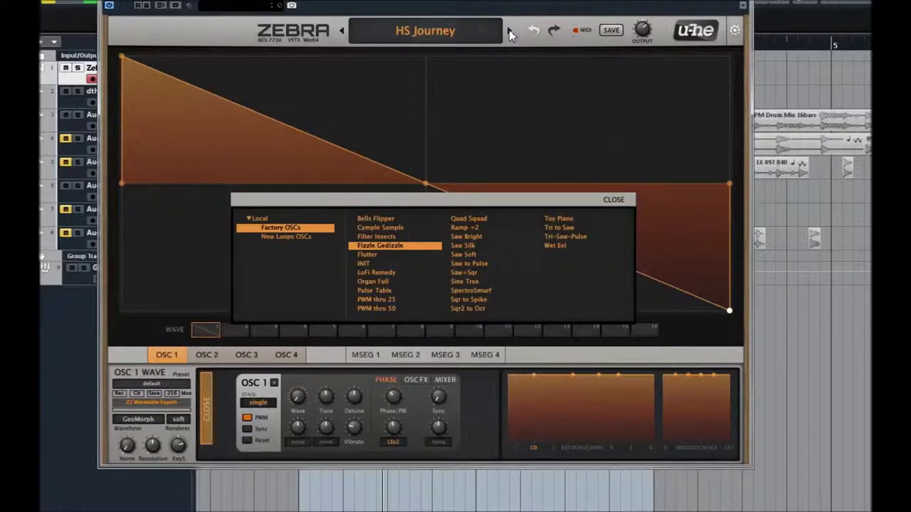
pyautogui.click(614, 200)
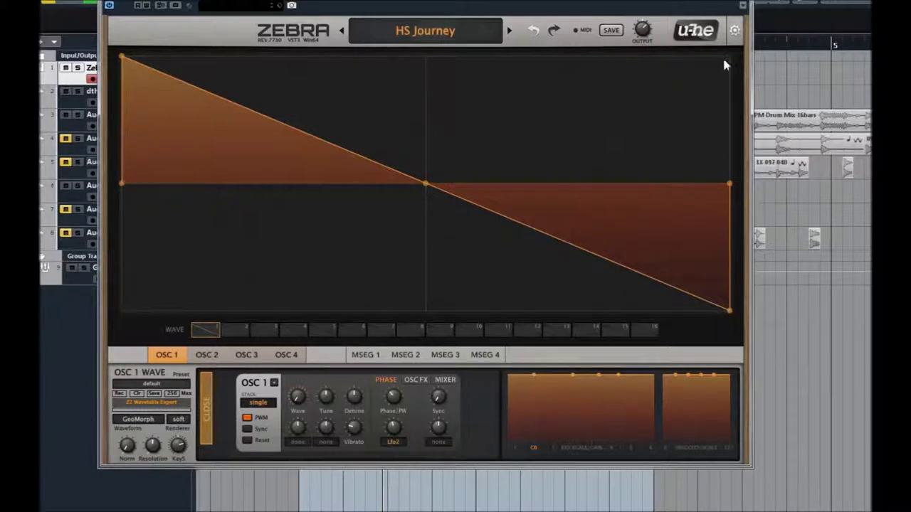
pyautogui.click(509, 32)
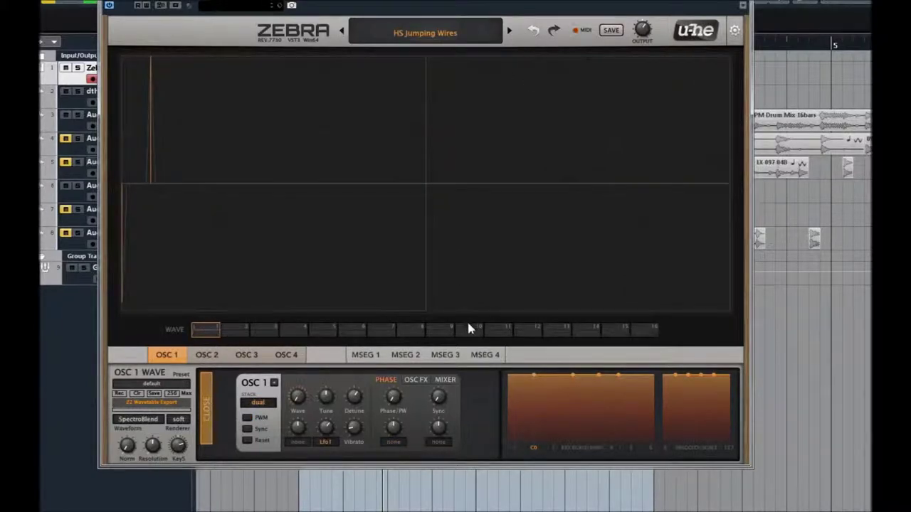
pyautogui.click(293, 329)
pyautogui.click(321, 329)
# Step: Load HS Kaoskomb and pull the centre point of OSC 1's wave 2 down toward the lower start of the waveform
pyautogui.click(509, 31)
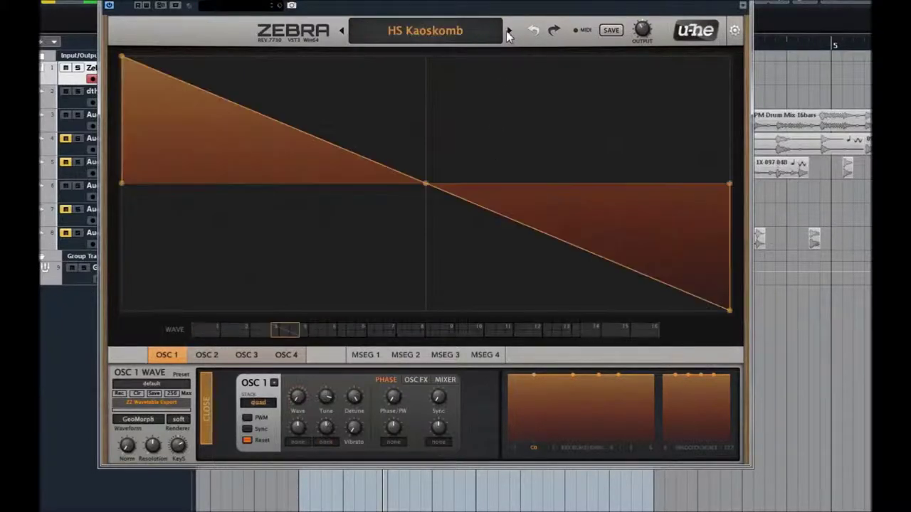
pyautogui.click(237, 331)
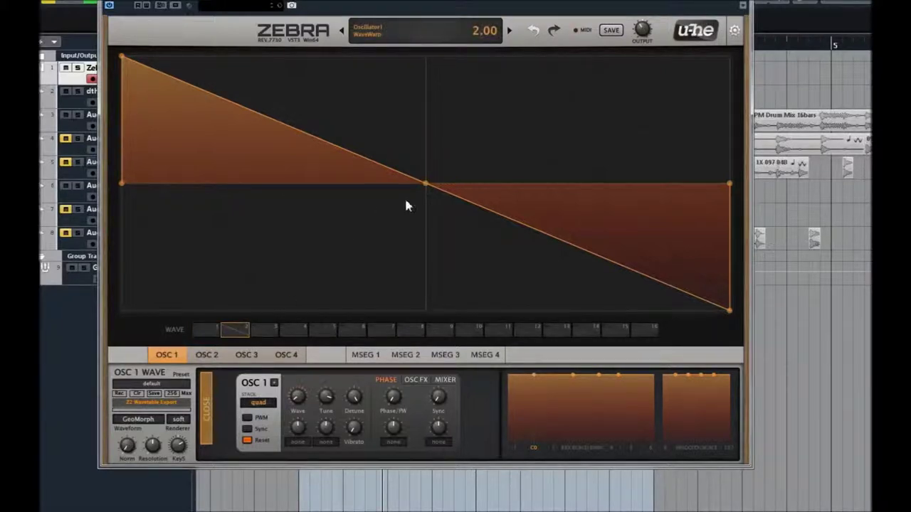
pyautogui.moveTo(425, 184); pyautogui.dragTo(204, 298)
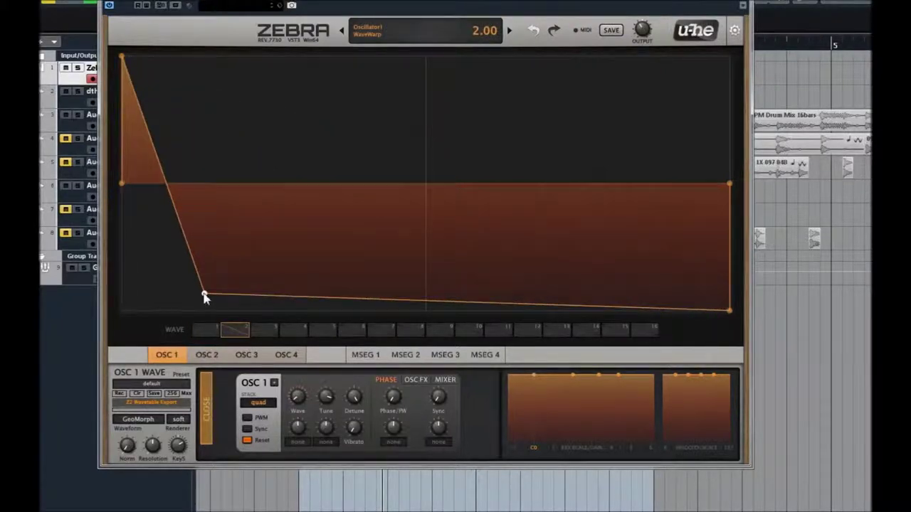
# Step: Close the large waveform editor and load the 6 Lupins presets HS Kitchen Space, HS Light Side Run and HS Marauder in turn
pyautogui.click(208, 406)
pyautogui.click(450, 113)
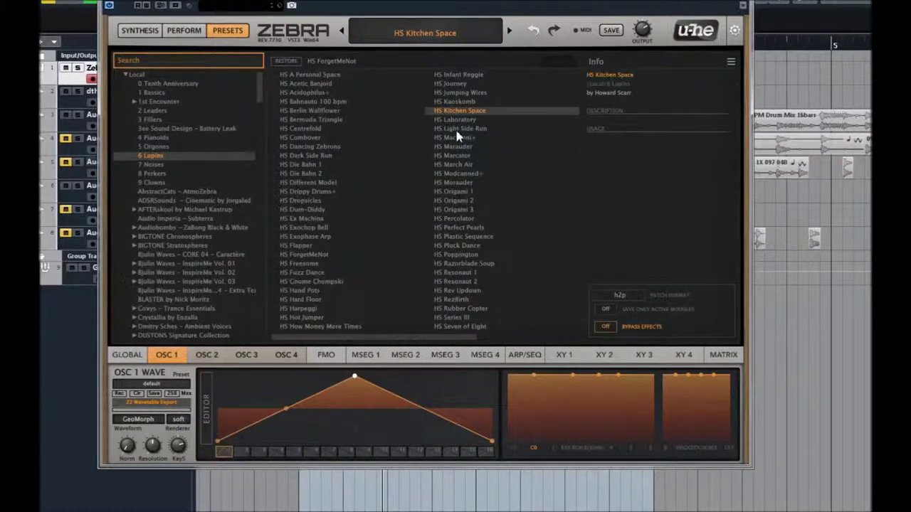
pyautogui.click(454, 130)
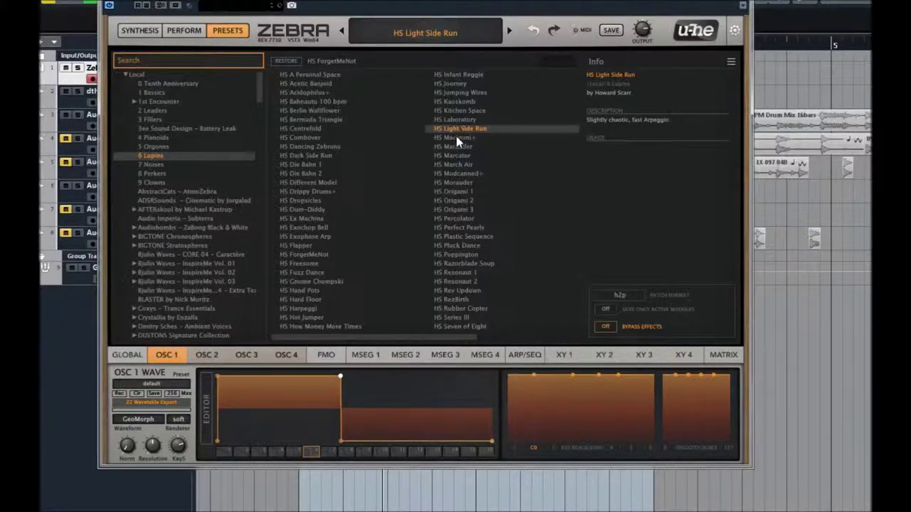
pyautogui.click(455, 146)
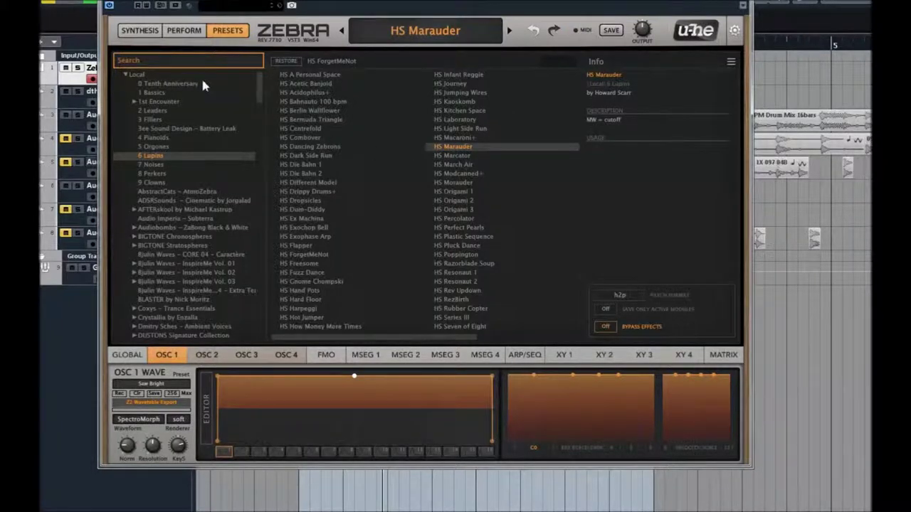
# Step: Reshape OSC 1's waves 2 and 3, lowering wave 2's peak and giving wave 3 an early low point and a flattened mid peak
pyautogui.click(242, 452)
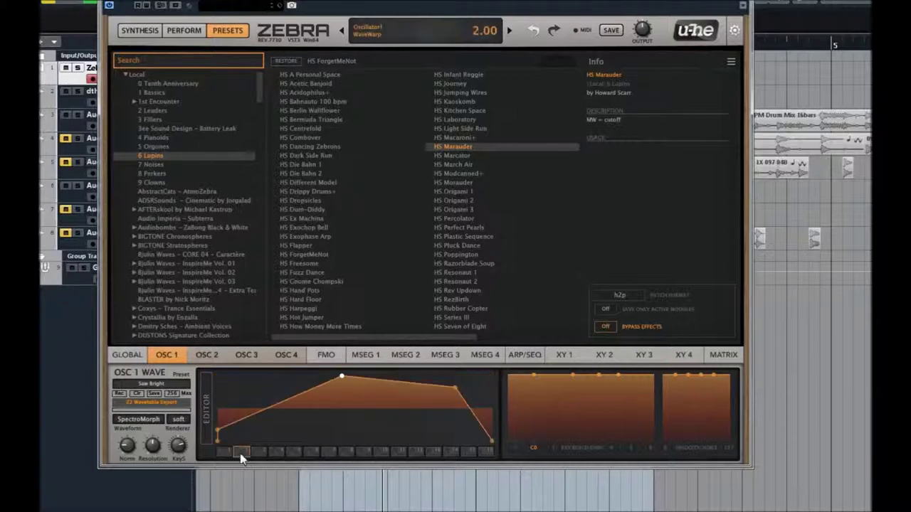
pyautogui.moveTo(341, 376); pyautogui.dragTo(317, 419)
pyautogui.click(260, 454)
pyautogui.moveTo(423, 407); pyautogui.dragTo(299, 440)
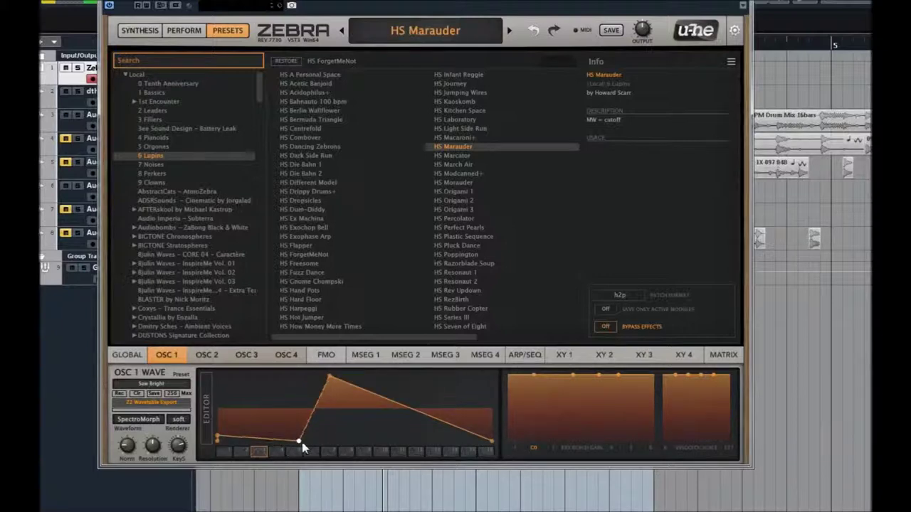
pyautogui.moveTo(334, 382); pyautogui.dragTo(366, 413)
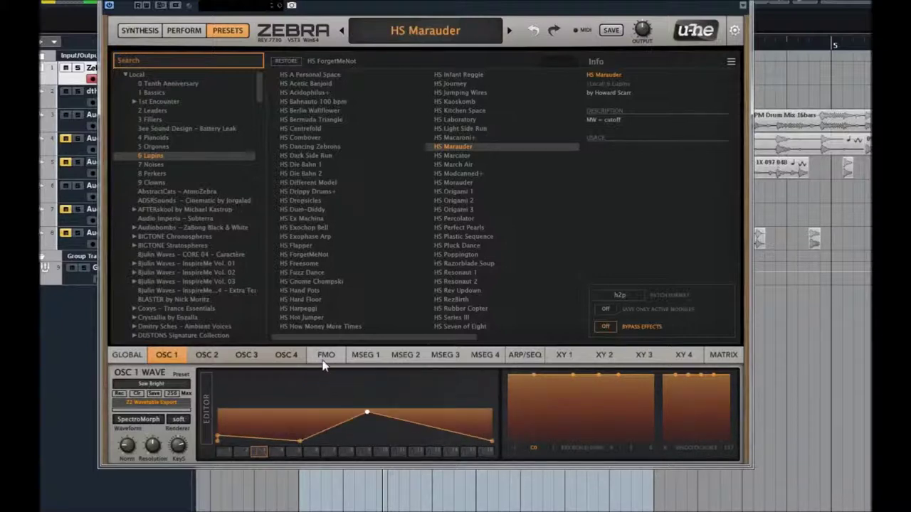
# Step: Set FMO 1 to quadric sine with a key scale of 139 and pull a middle point of its key scale curve down
pyautogui.click(326, 356)
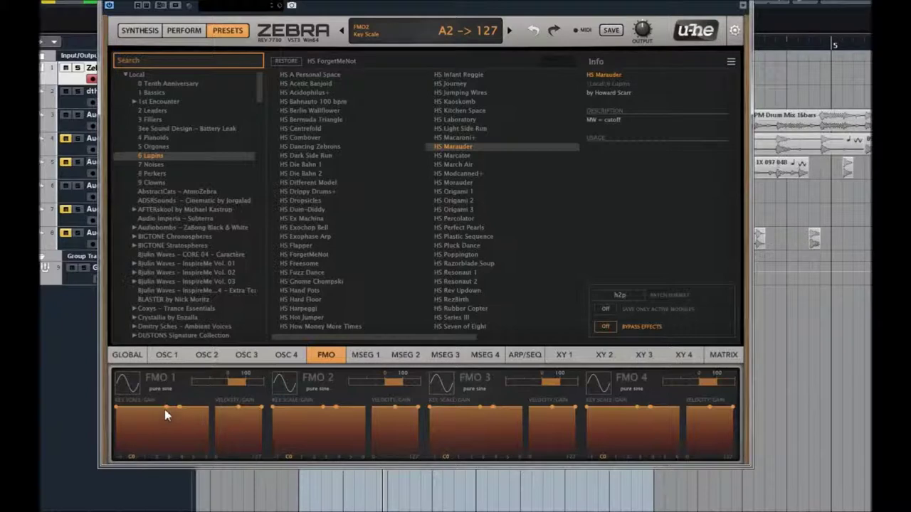
pyautogui.moveTo(169, 412); pyautogui.dragTo(168, 441)
pyautogui.click(160, 389)
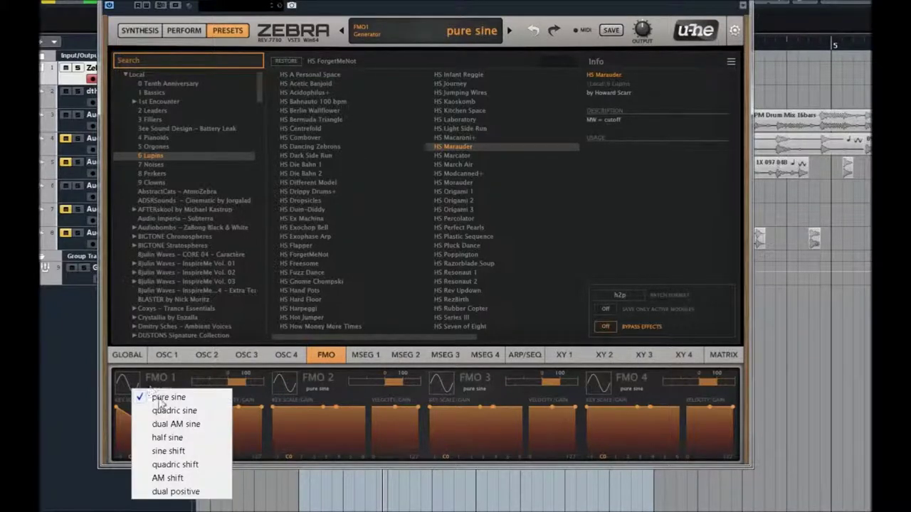
pyautogui.click(163, 358)
pyautogui.moveTo(194, 382); pyautogui.dragTo(256, 385)
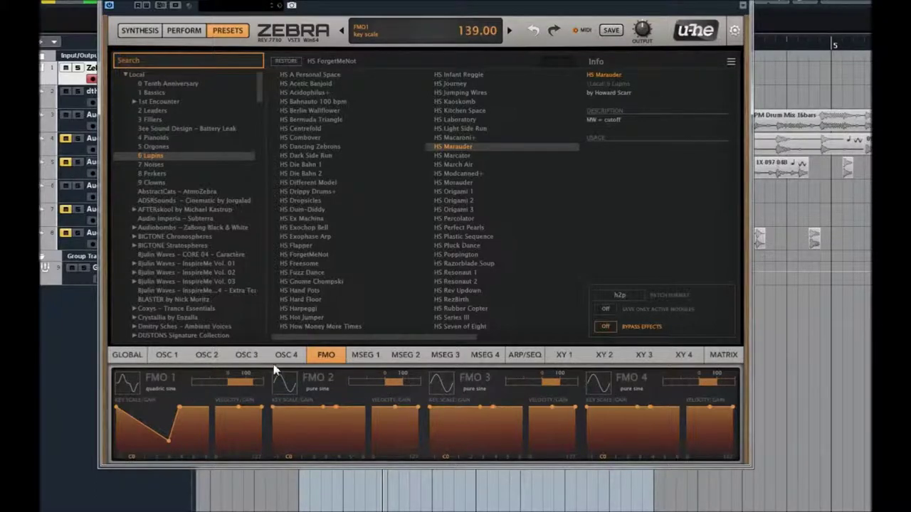
# Step: Audition the presets HS Marcator, HS Modcanned+, HS Origami 1, HS Origami 3 and HS Perfect Pearls
pyautogui.click(508, 30)
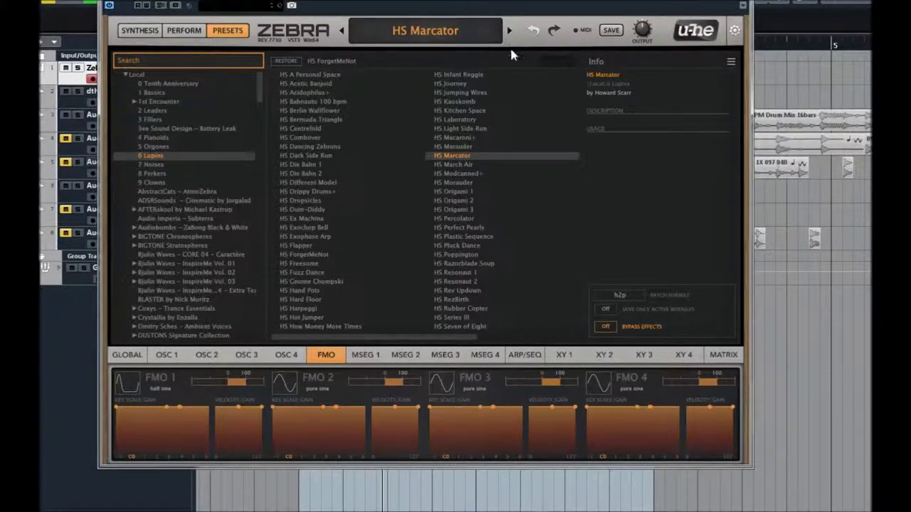
pyautogui.click(463, 174)
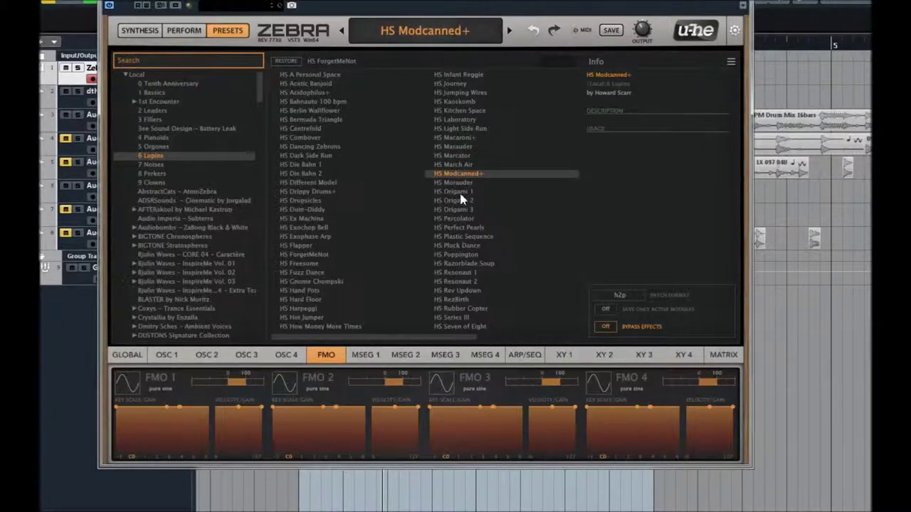
pyautogui.click(461, 194)
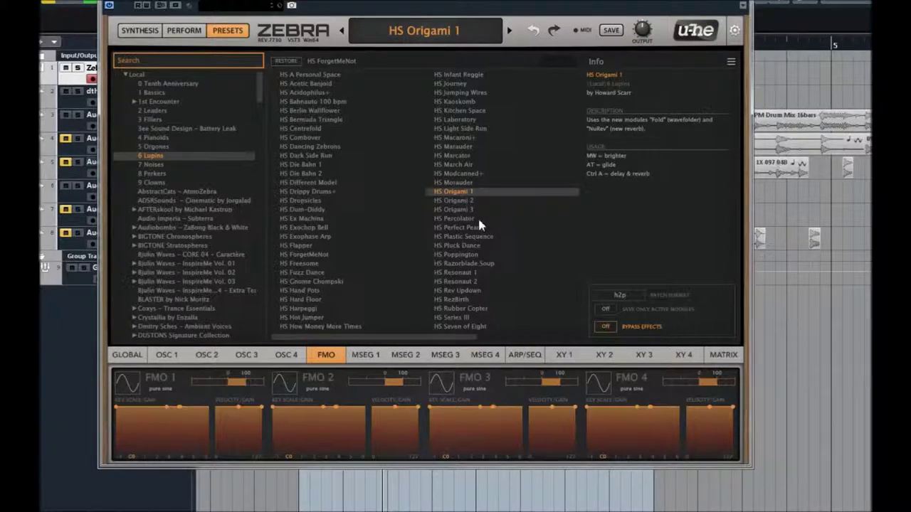
pyautogui.click(458, 212)
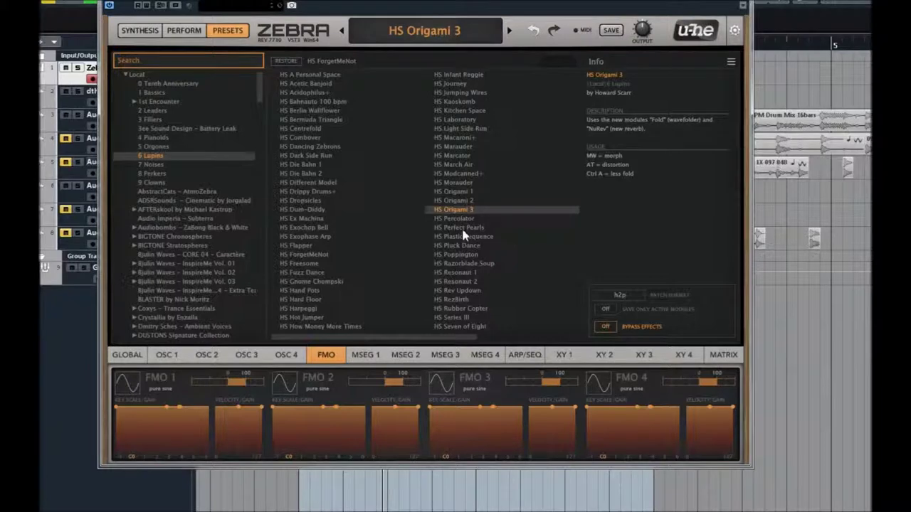
pyautogui.click(463, 230)
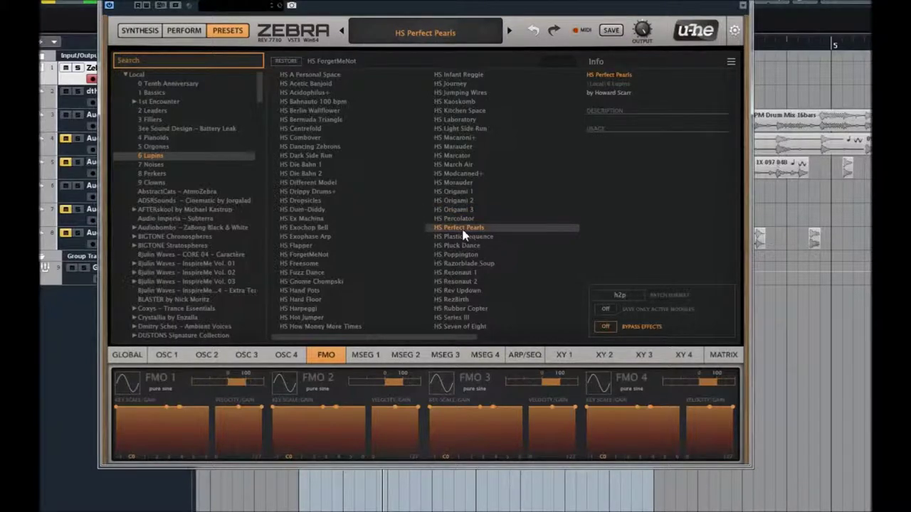
# Step: Audition HS Plastic Sequence, HS Poppington, HS Resonaut 1, HS Rev Updown and HS Rubber Copter, ending on HS Seven of Eight
pyautogui.press('Down')
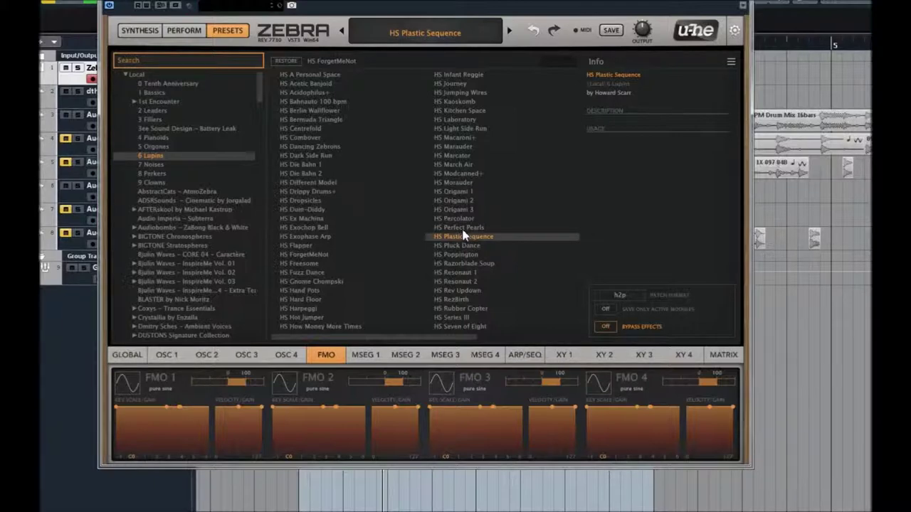
pyautogui.click(464, 255)
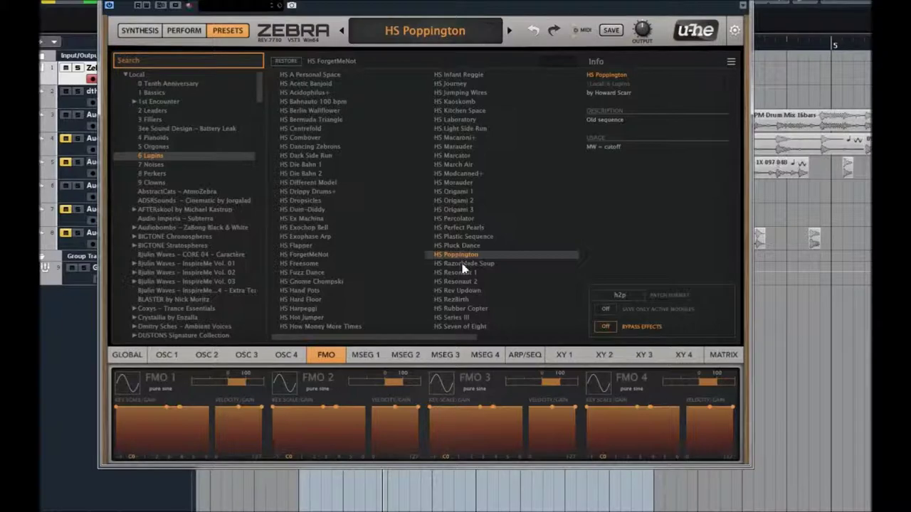
pyautogui.click(456, 271)
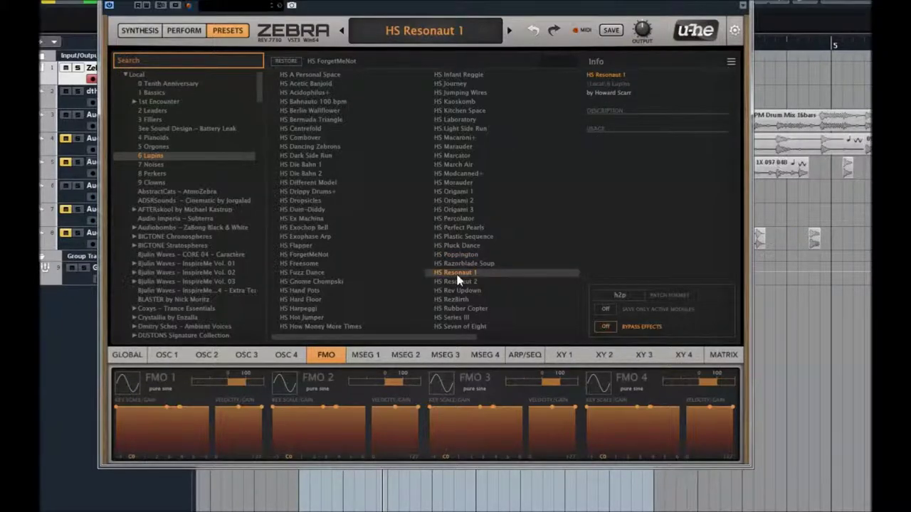
pyautogui.click(457, 291)
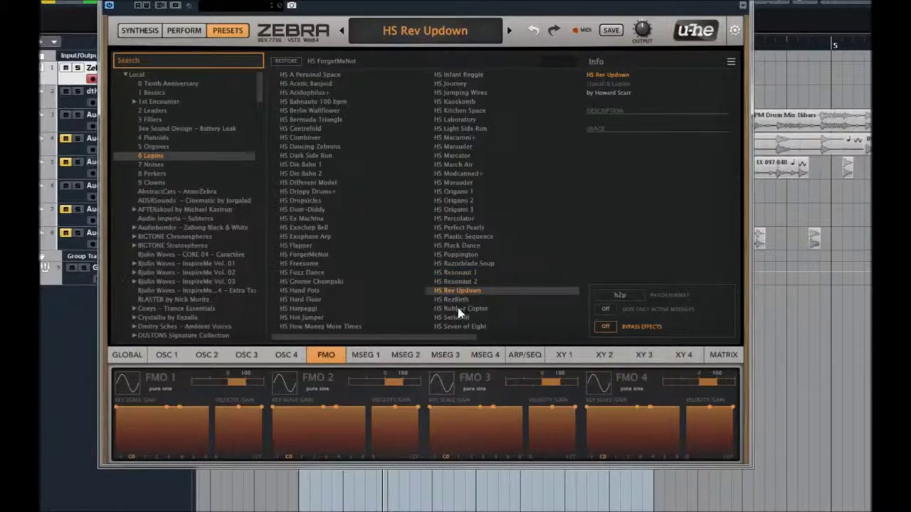
pyautogui.click(460, 312)
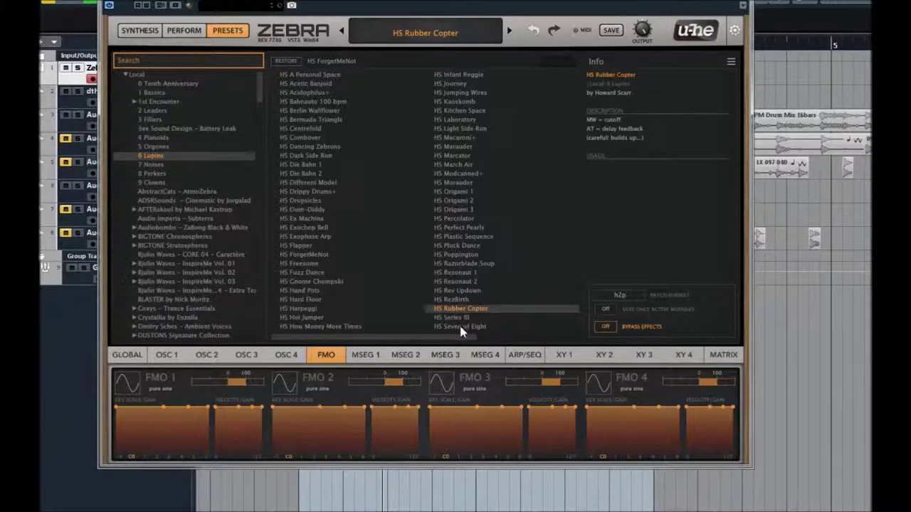
pyautogui.click(460, 327)
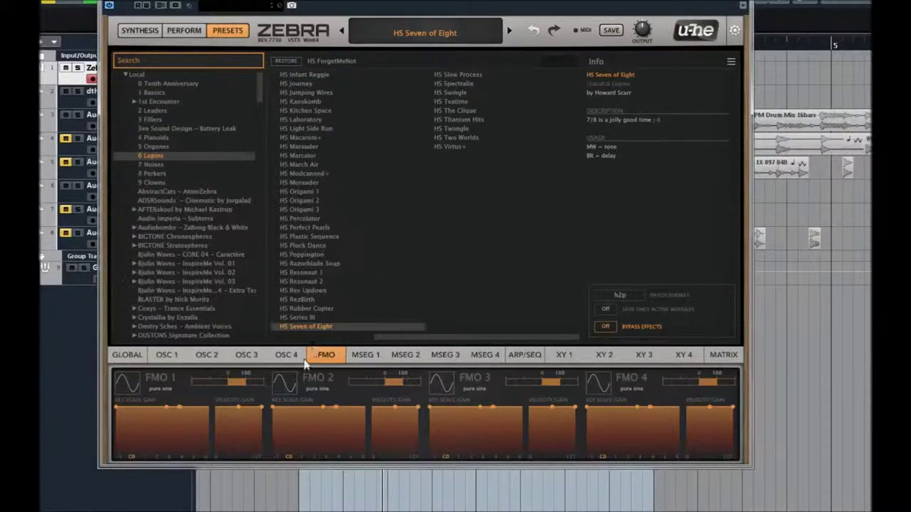
# Step: Show the MSEG 1 envelope and slightly raise the peak about midway between positions 2 and 3
pyautogui.click(363, 364)
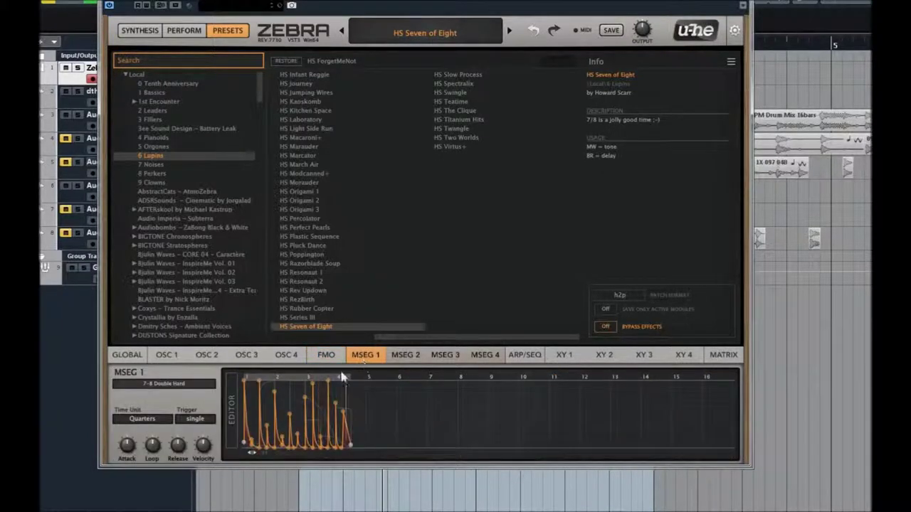
pyautogui.moveTo(285, 376); pyautogui.dragTo(310, 404)
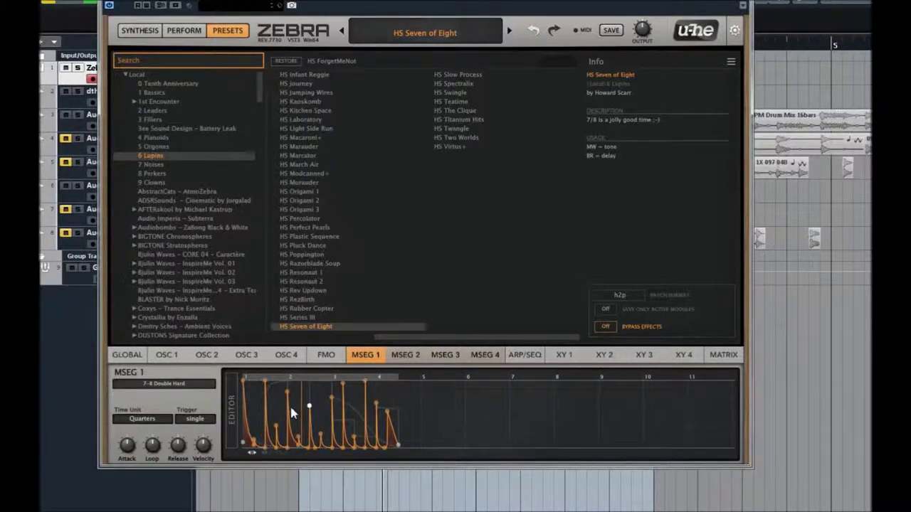